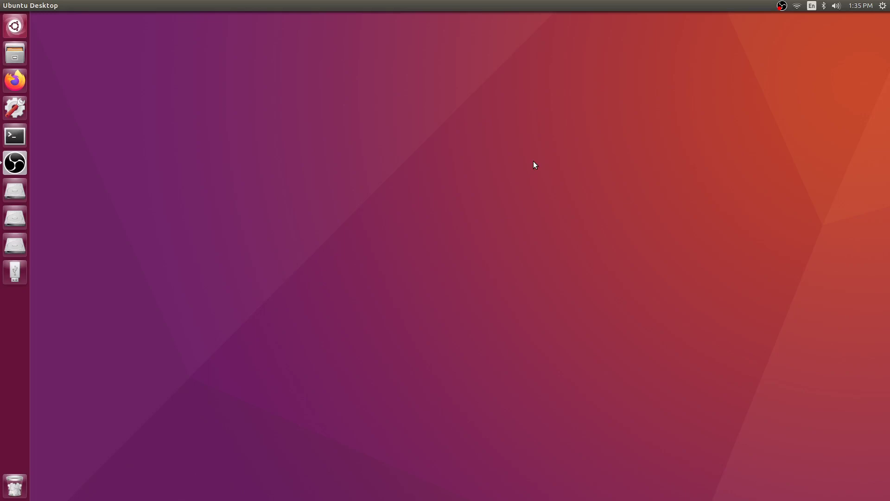
- Run lsb_release -a in a terminal to confirm the system is Ubuntu 16.04.6 LTS
click(25, 138)
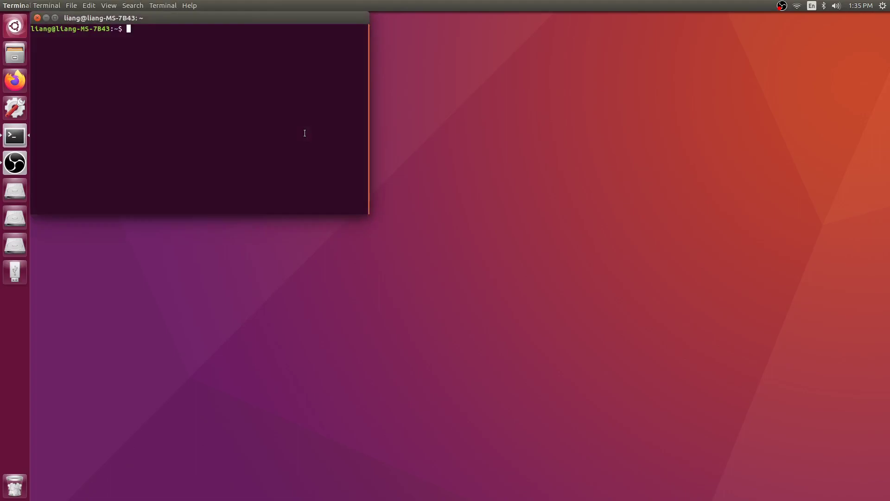
text(lasb)
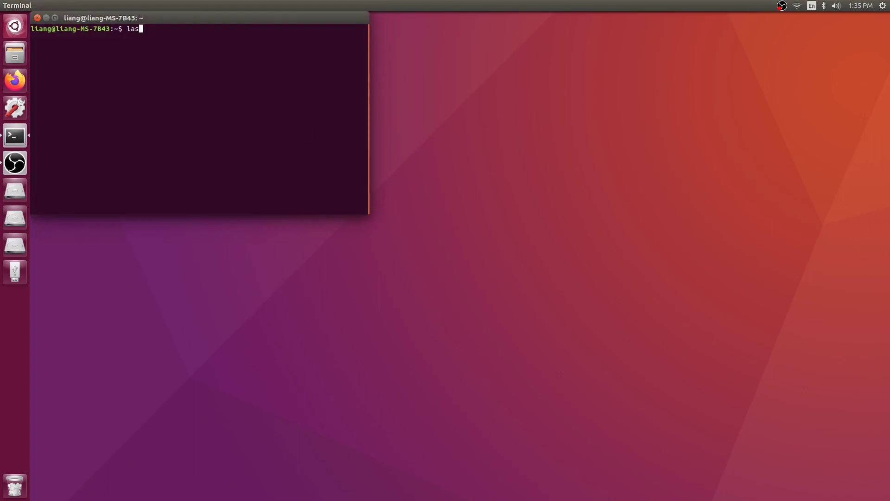
key(BackSpace)
key(BackSpace)
key(BackSpace)
text(sb_release -a)
key(Return)
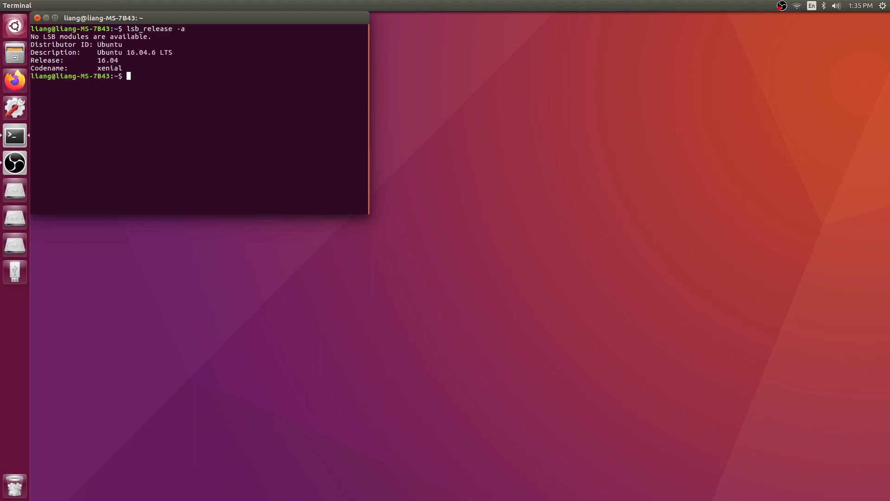
alt+drag(276, 36, 417, 97)
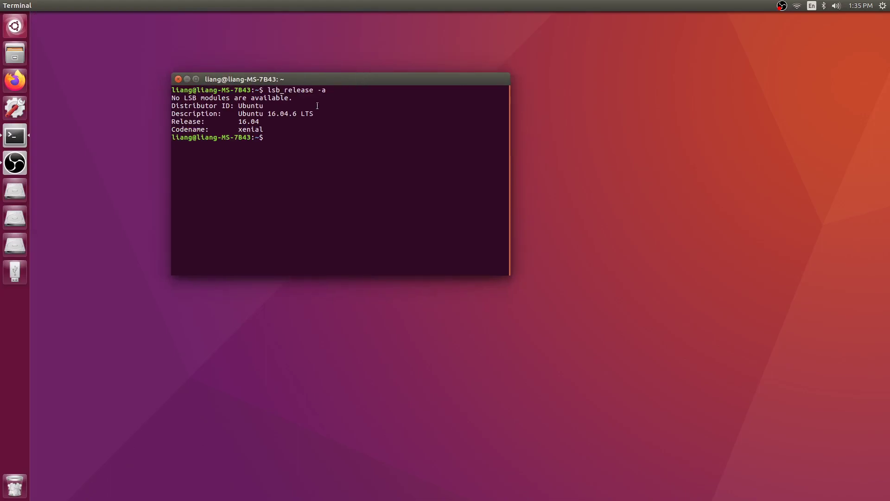
drag(238, 114, 312, 111)
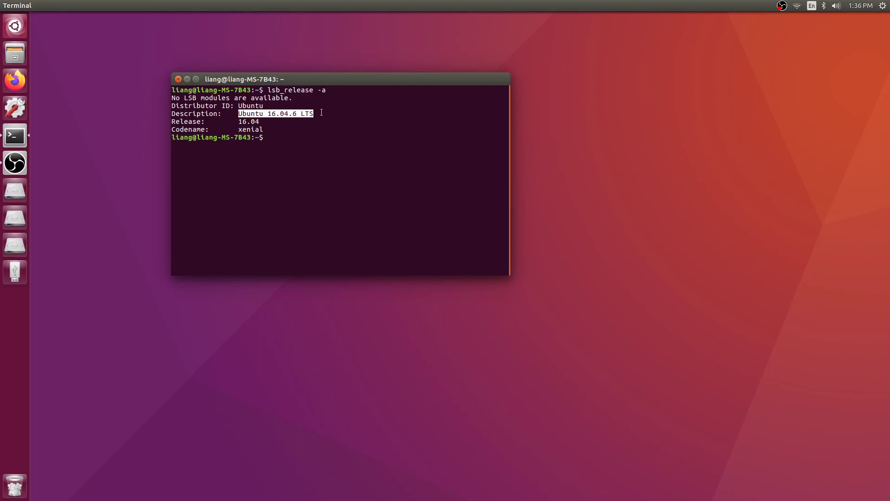
drag(321, 79, 372, 115)
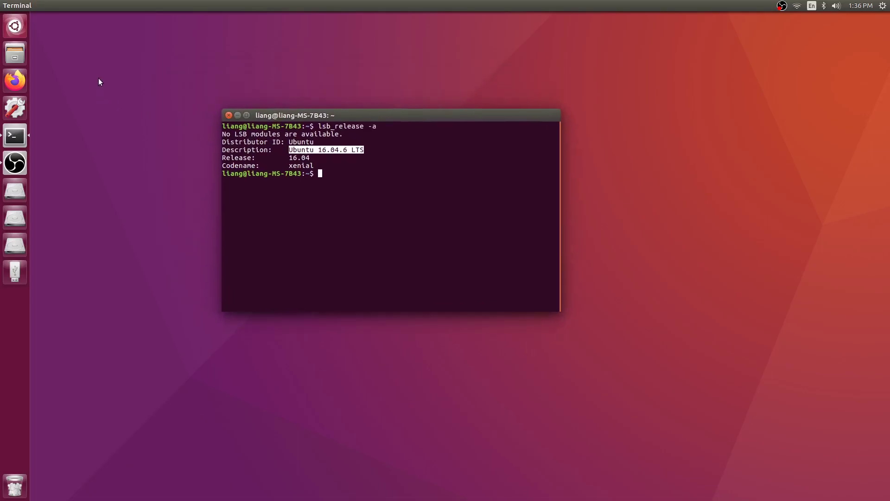
click(228, 115)
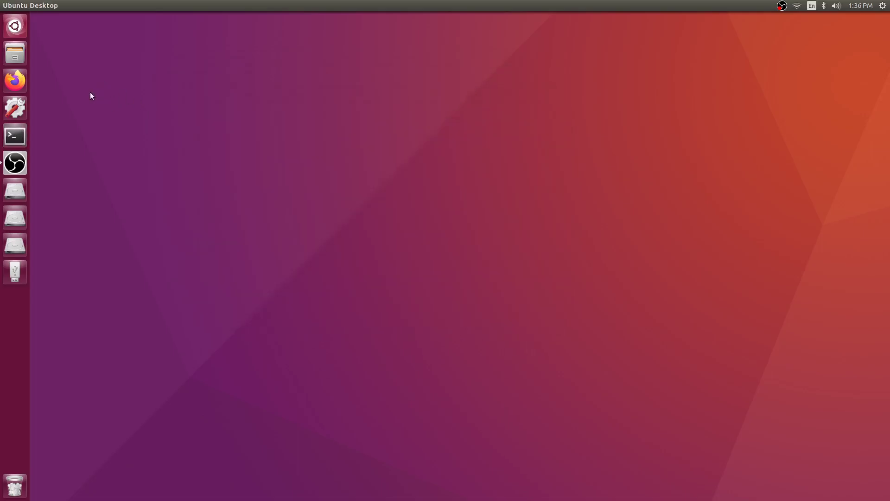
- Launch WELSIM v1.9 via runWelSim in the WELSIM/v19 folder
click(15, 53)
double_click(194, 95)
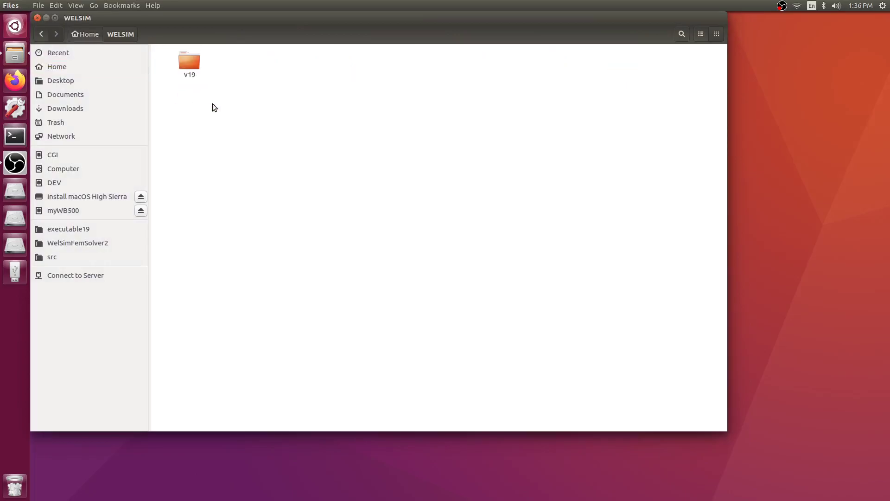
double_click(189, 63)
scroll(327, 158, down, 5)
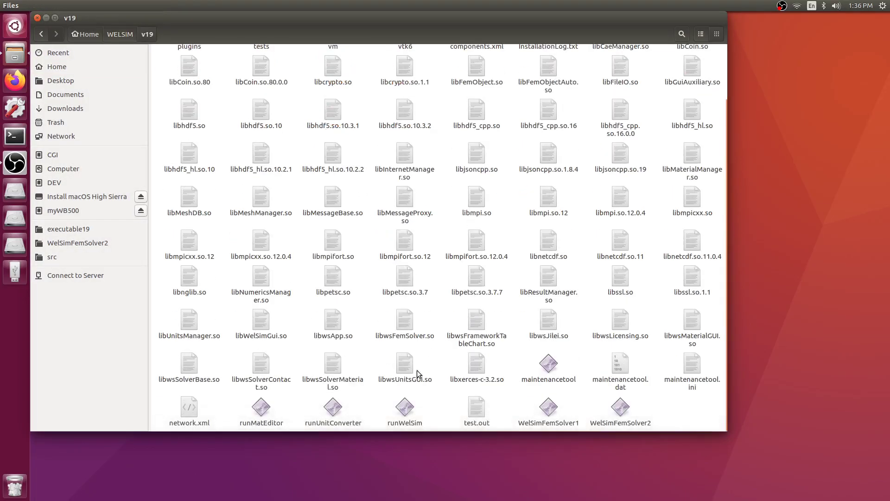
double_click(405, 414)
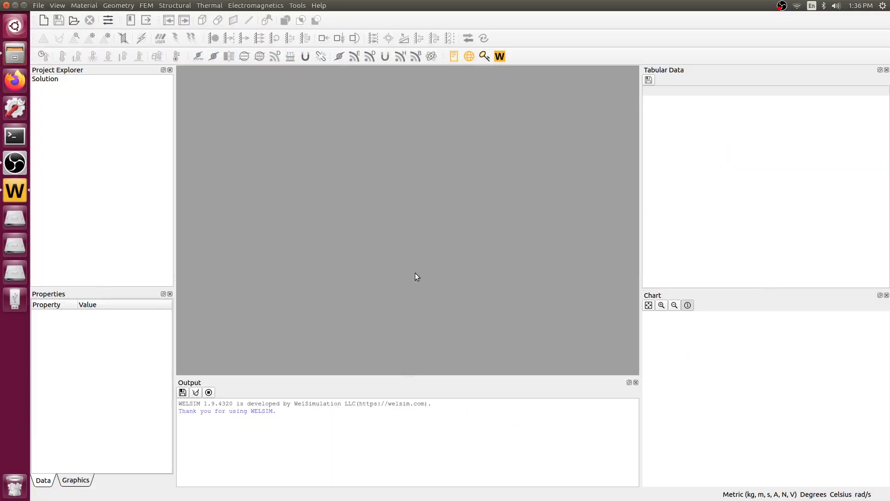
click(499, 56)
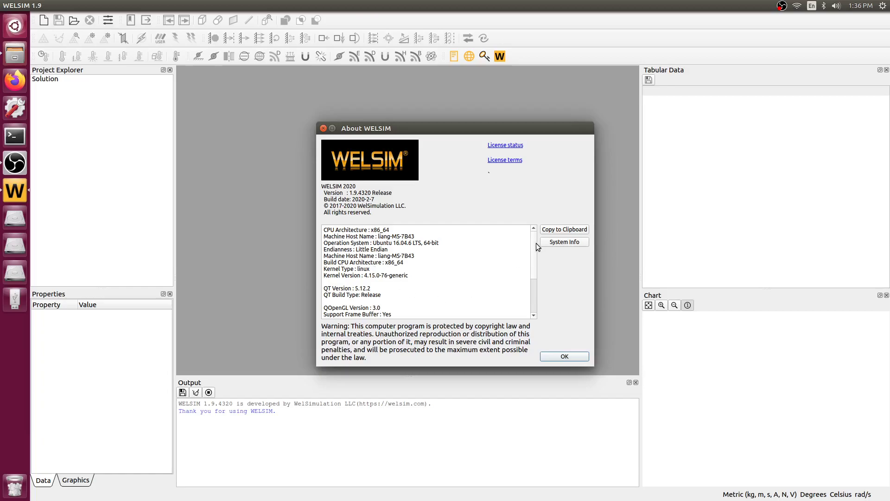
drag(535, 243, 530, 282)
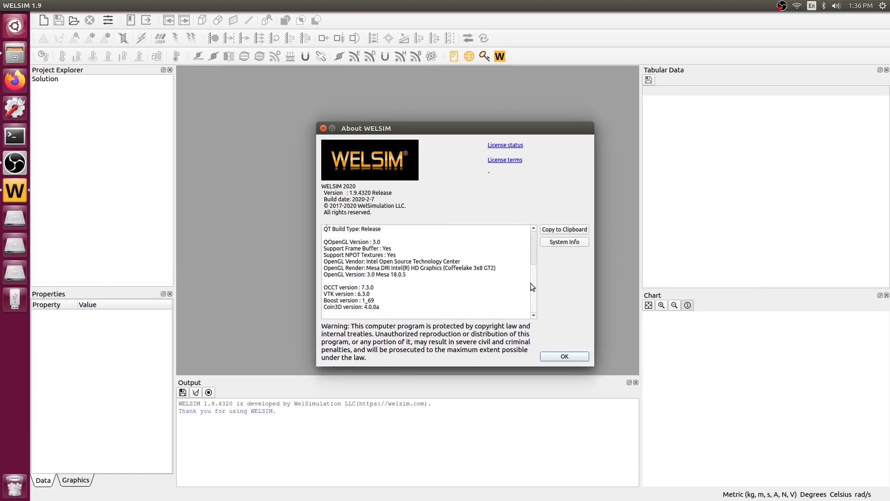
click(560, 243)
mouse_move(533, 205)
mouse_down()
mouse_move(530, 276)
mouse_move(524, 210)
mouse_up()
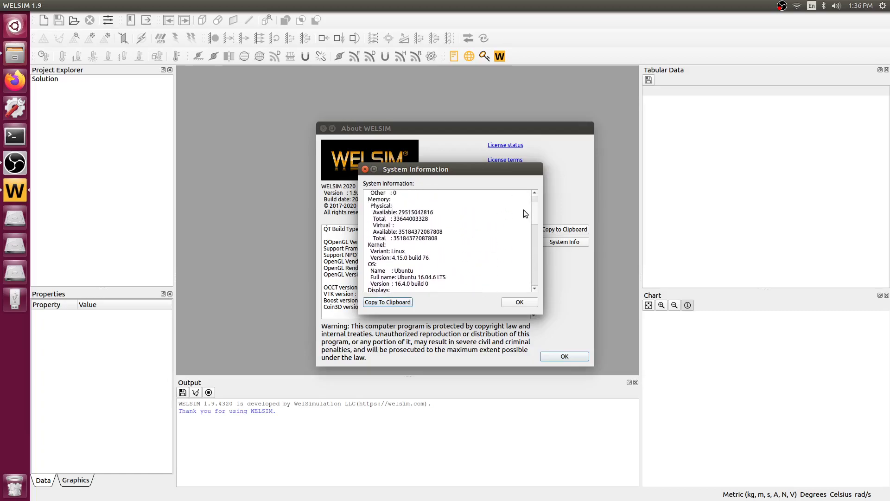
click(519, 302)
click(564, 356)
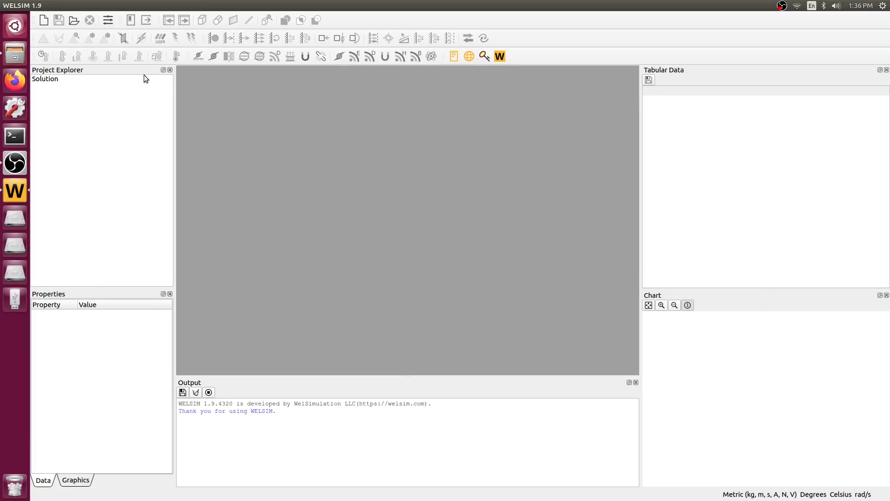
click(108, 20)
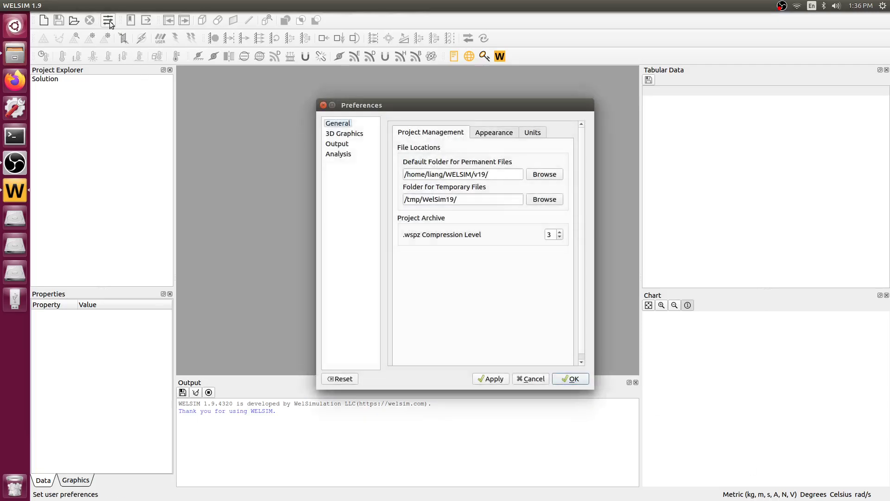
click(533, 134)
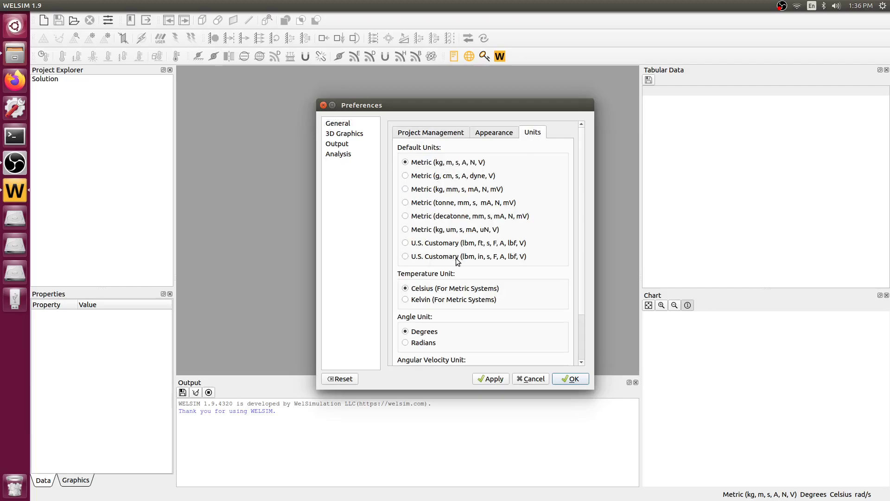
click(405, 256)
click(405, 243)
click(406, 163)
click(522, 379)
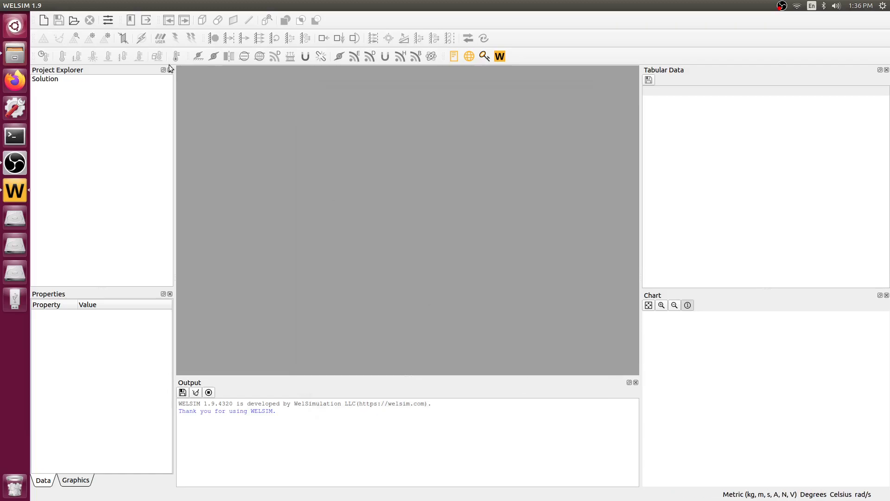
- Create a new FEM project and view the Structural Steel material's properties
click(43, 20)
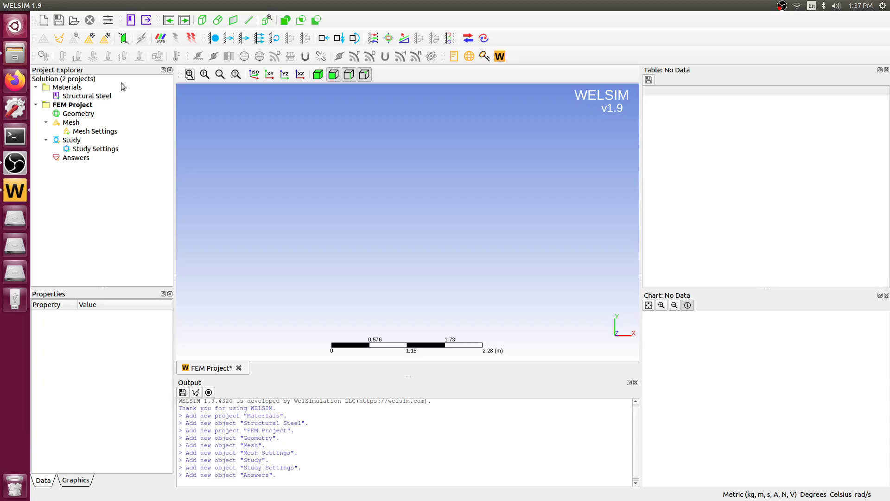
click(96, 96)
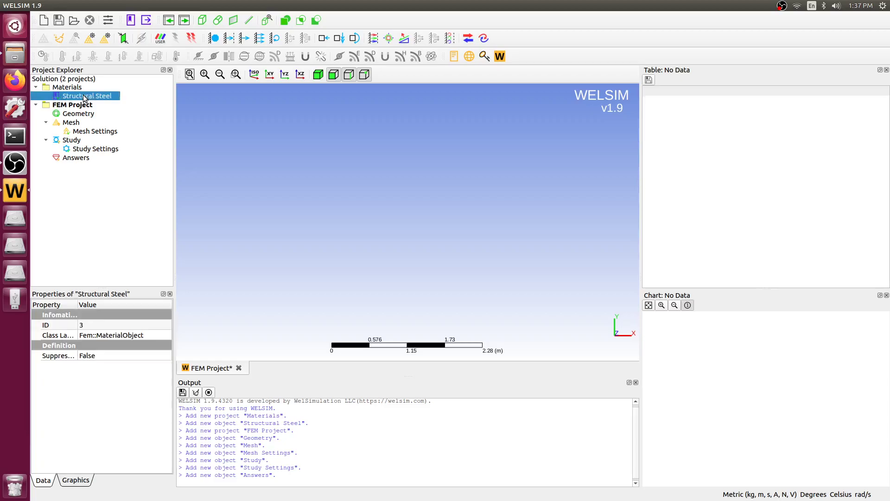
- Add a new Material, load Aluminum Alloy library properties, and browse the Build property groups
click(130, 20)
double_click(99, 104)
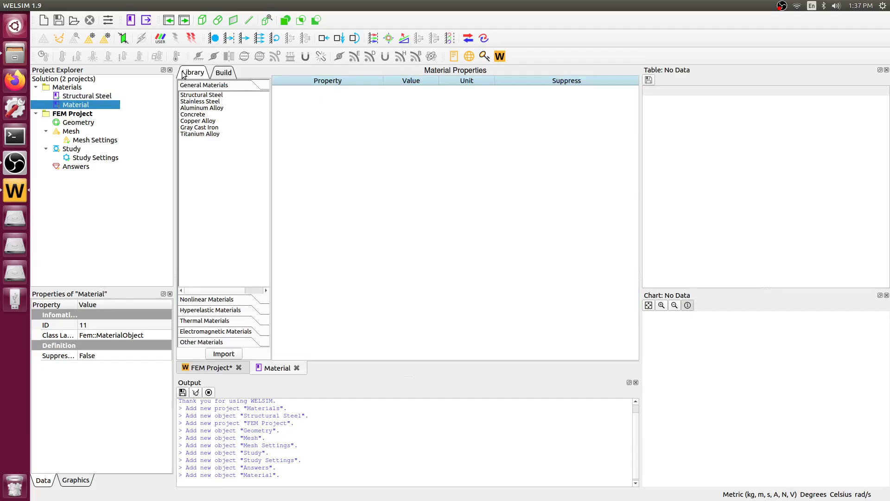
click(201, 107)
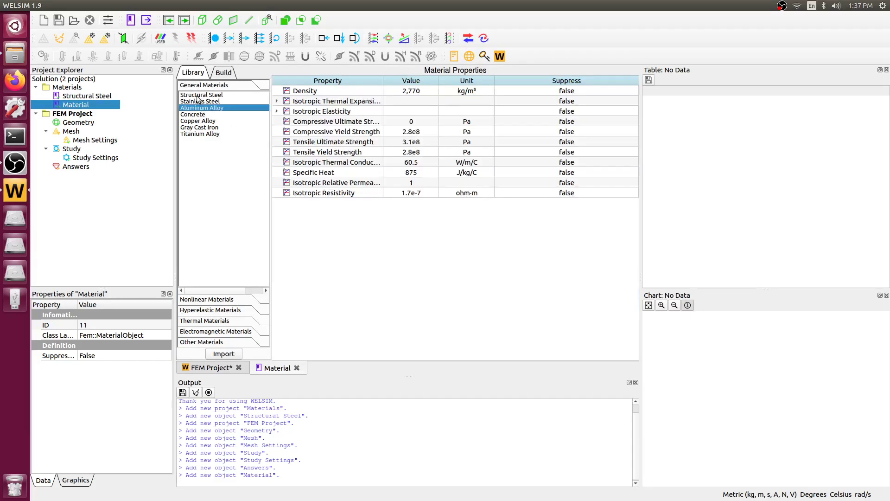
click(220, 73)
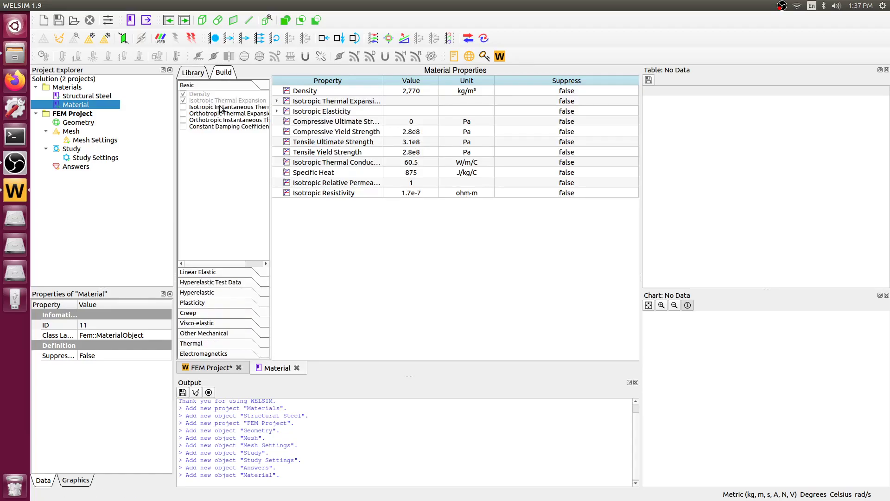
click(209, 292)
click(211, 302)
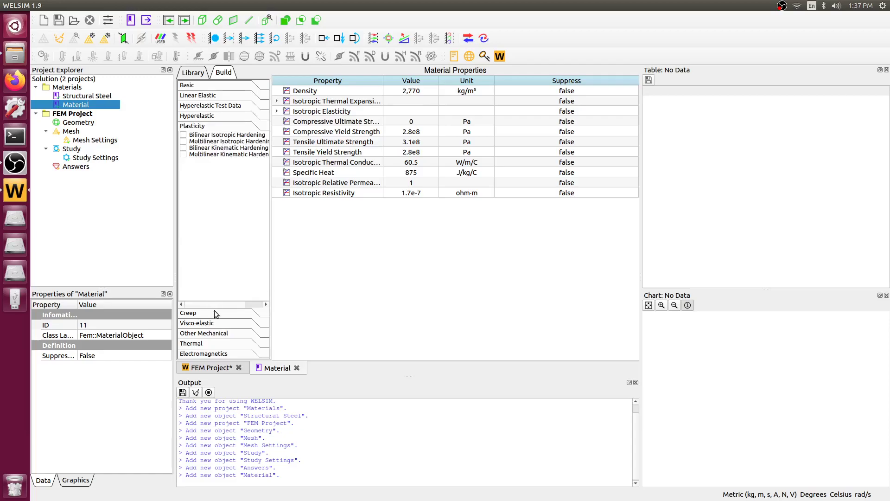
click(204, 87)
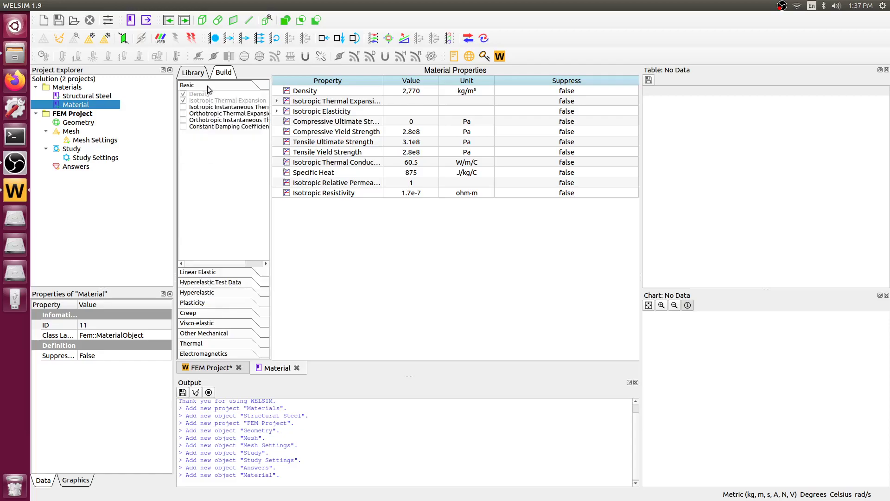
click(194, 73)
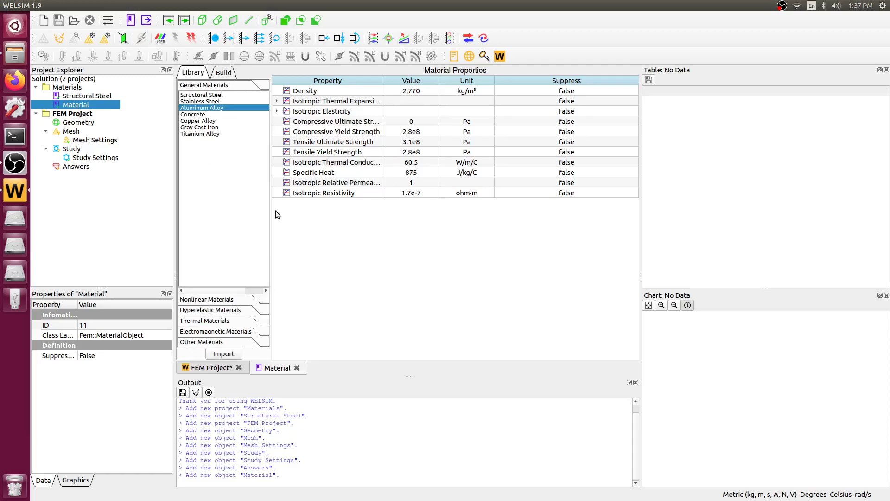
- Close the material editor and rename the new material to Al
click(297, 368)
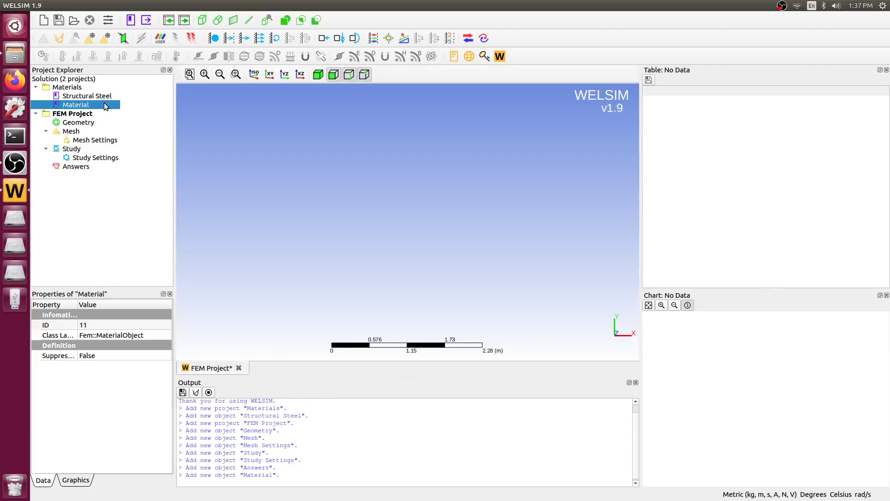
click(104, 103)
text(Al)
key(Return)
click(83, 125)
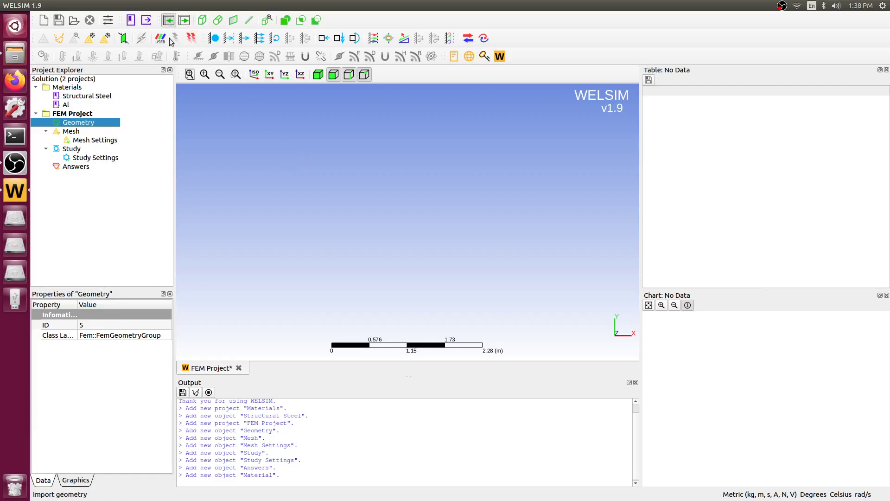
- In the Import geometry dialog, go to v19/data/step and jump to the 'hsec' files
click(184, 19)
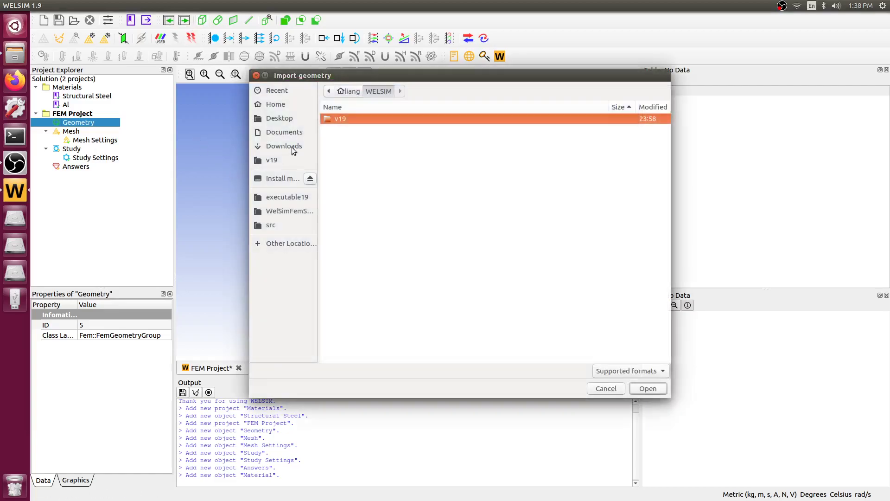
double_click(346, 116)
click(344, 221)
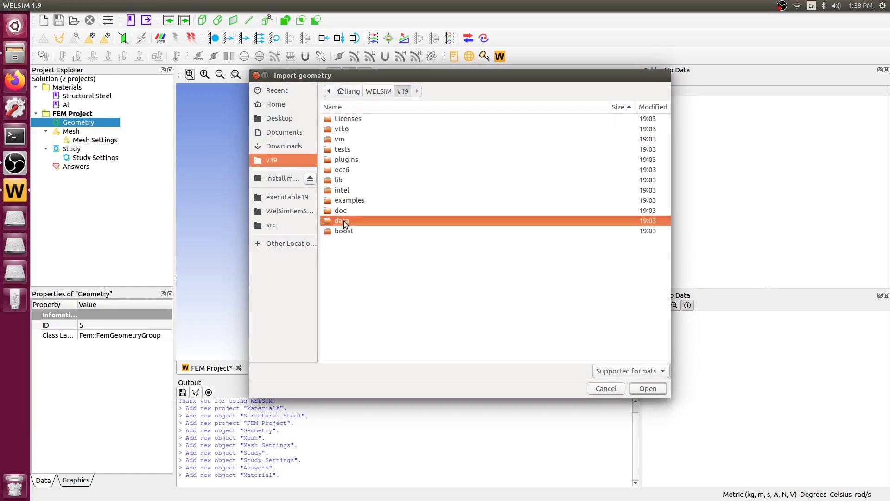
double_click(342, 221)
double_click(346, 129)
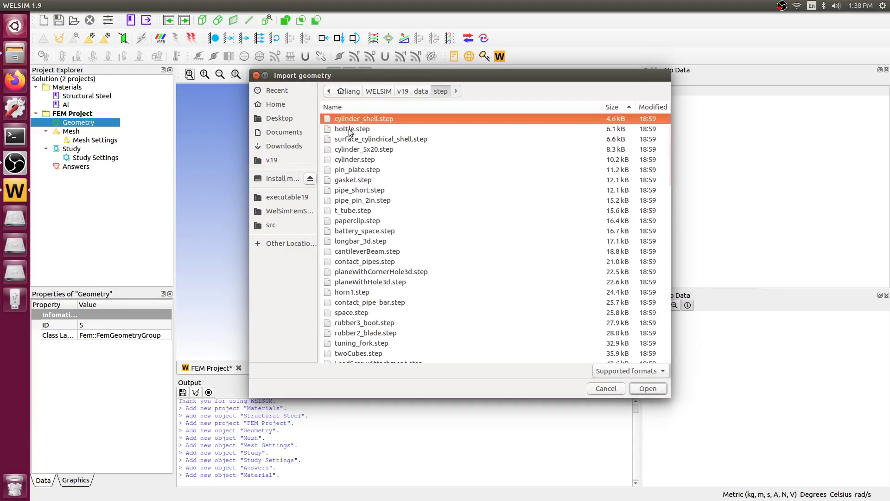
click(372, 273)
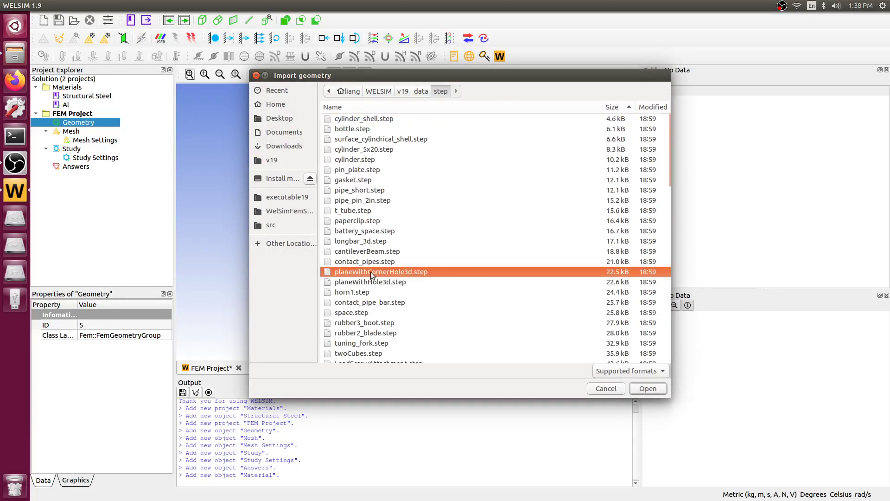
text(h)
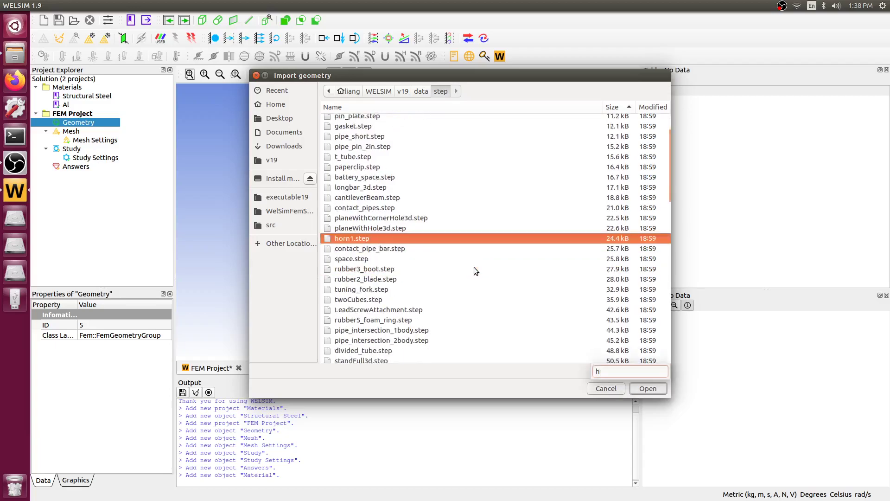
text(sec)
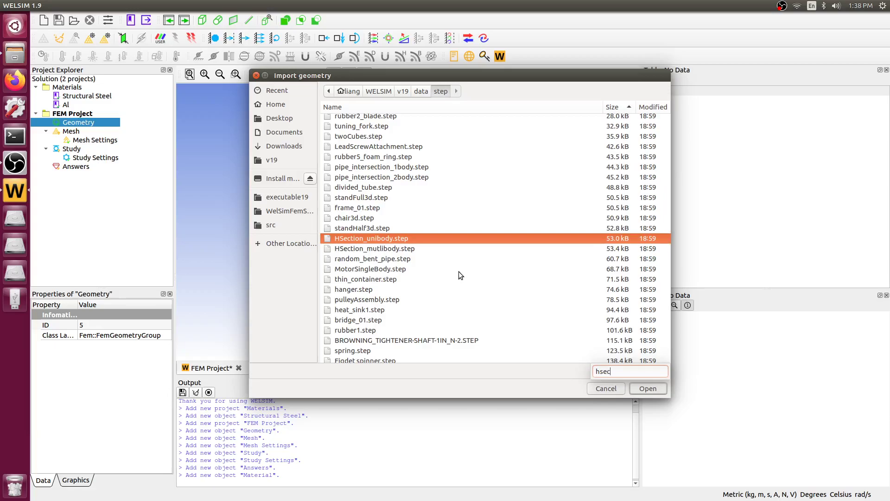
- Import HSection_mutlibody.step and inspect its parts Cube, Cube001 and Cube002
click(411, 249)
click(652, 393)
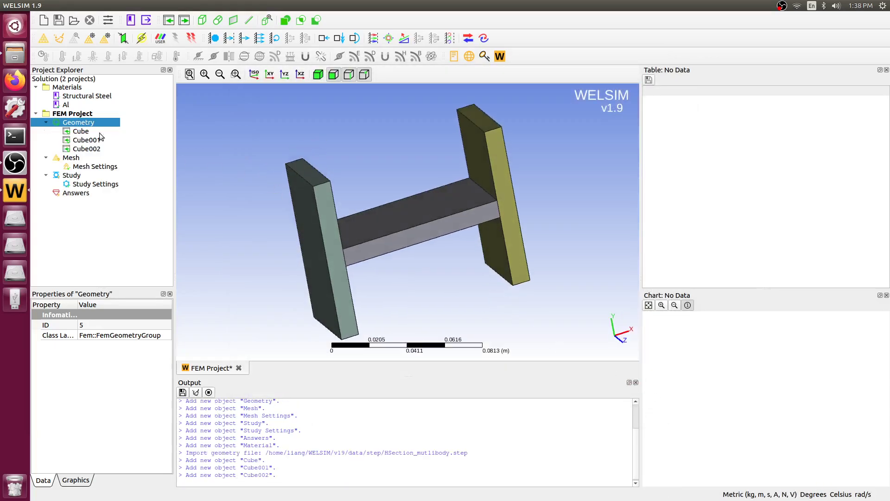
click(88, 149)
click(86, 140)
click(82, 132)
click(86, 140)
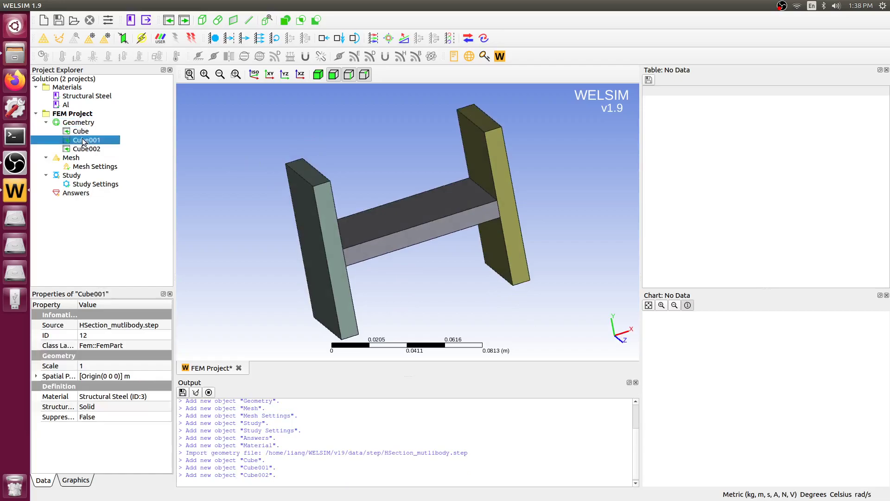
click(89, 150)
click(86, 140)
click(81, 132)
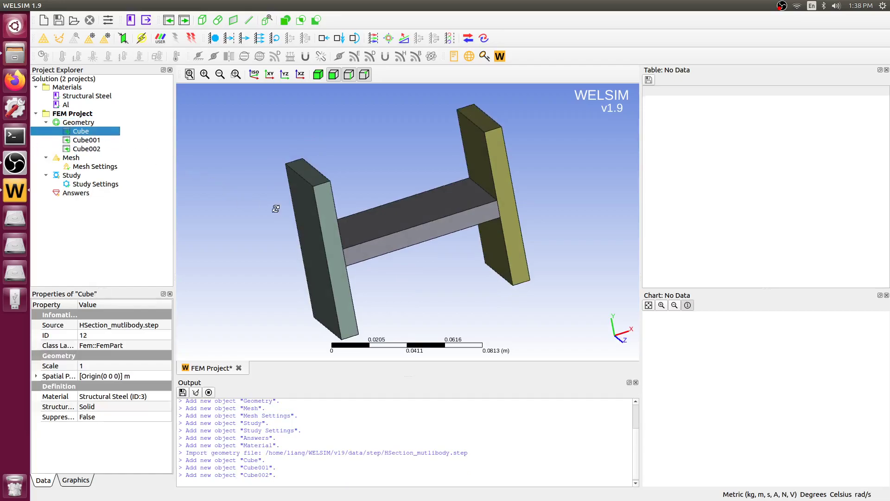
drag(395, 204, 383, 193)
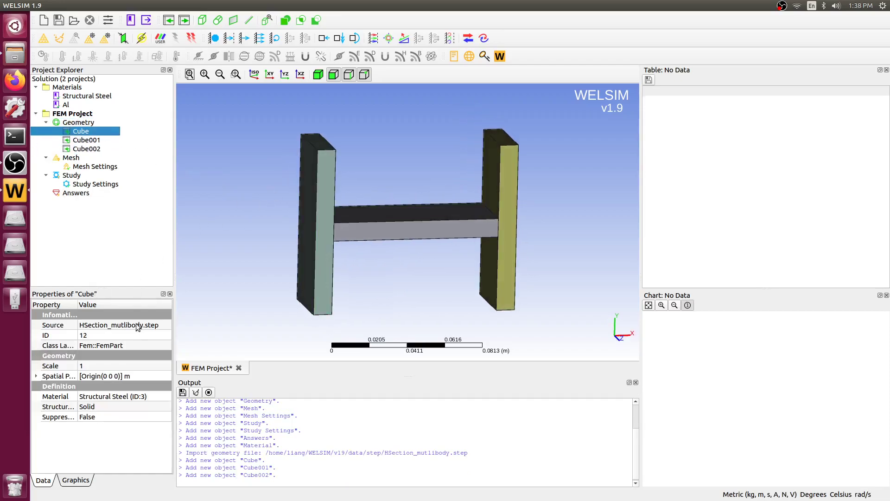
- Assign Al (ID:11) as Cube002's material
click(86, 150)
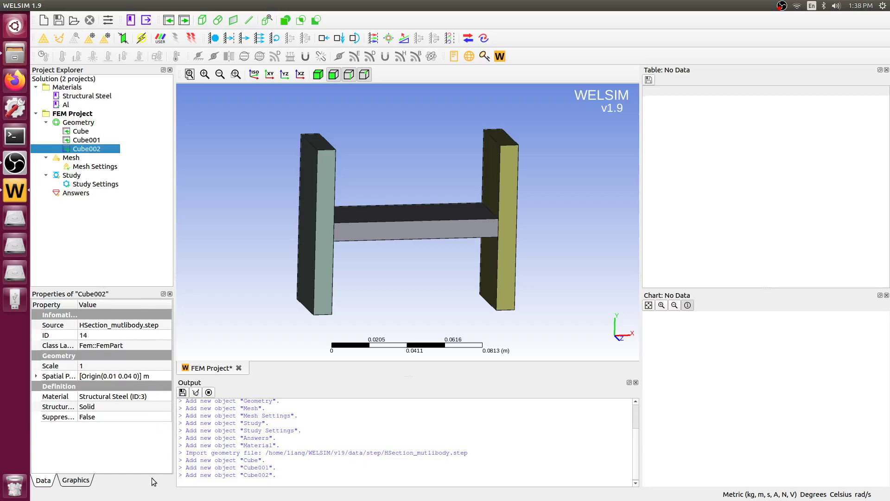
click(168, 397)
click(168, 397)
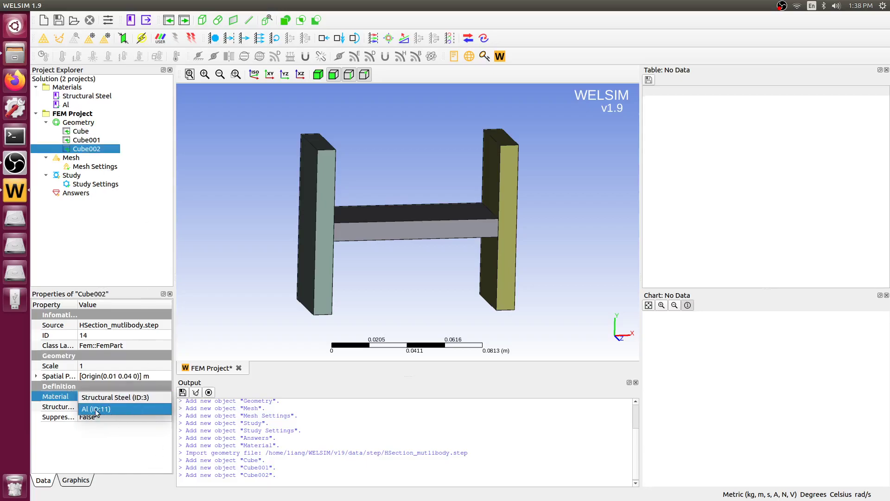
click(136, 407)
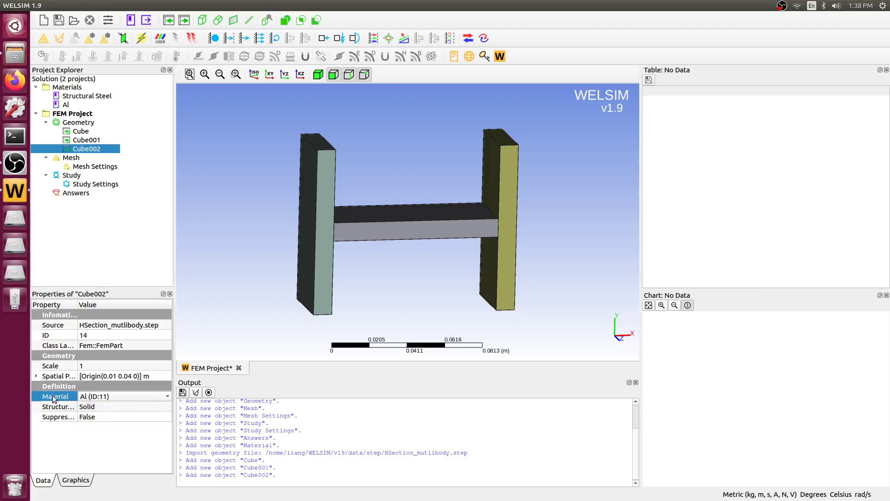
click(93, 397)
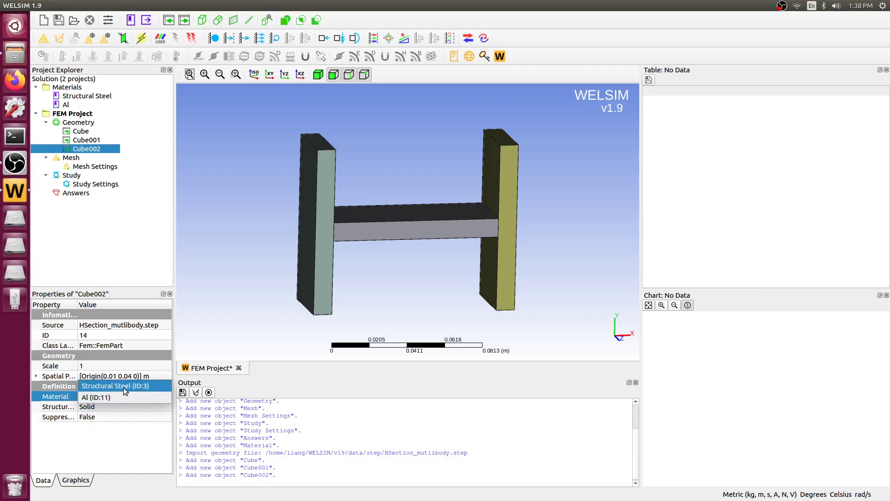
click(130, 397)
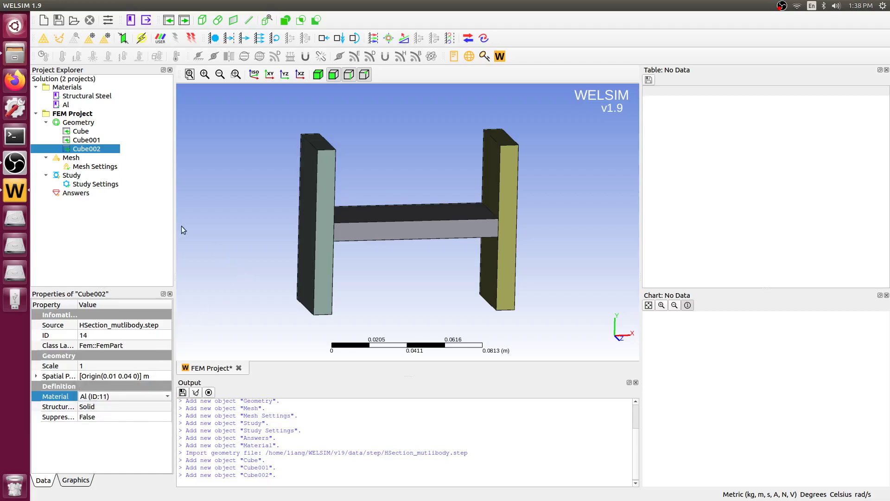
- Enter 0.01 as the Maximum Size in Mesh Settings
drag(224, 160, 248, 170)
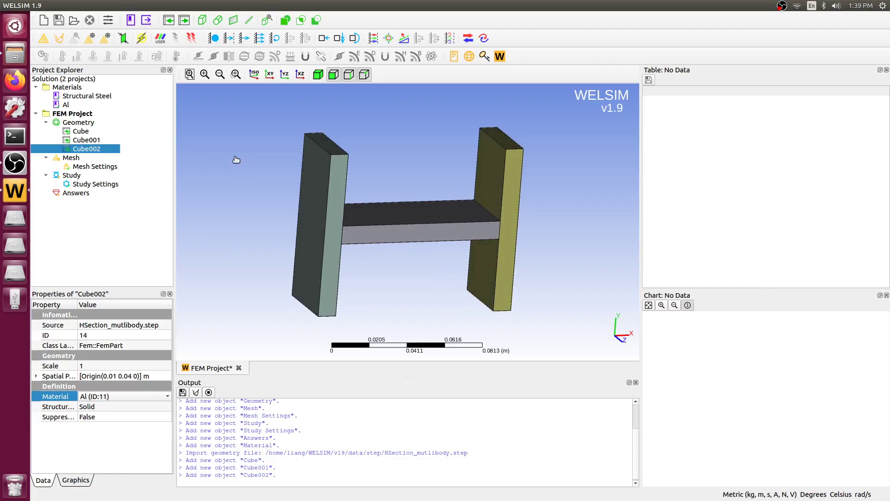
click(96, 168)
click(90, 159)
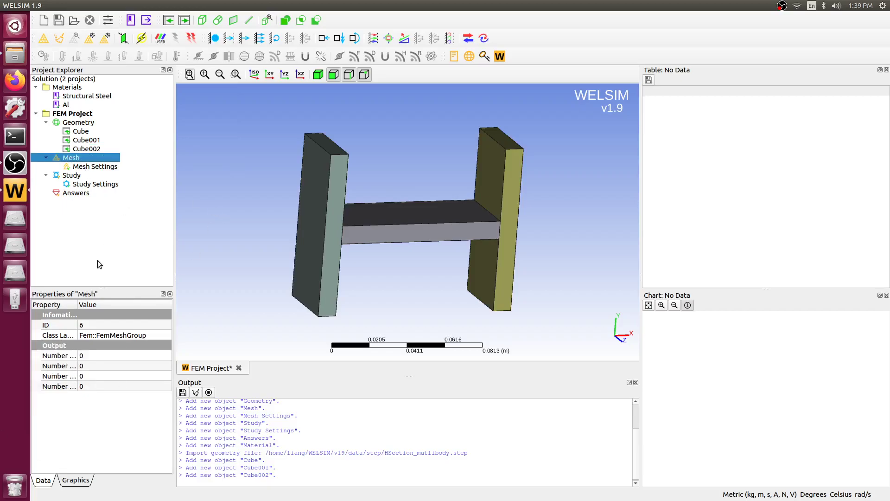
drag(77, 304, 128, 309)
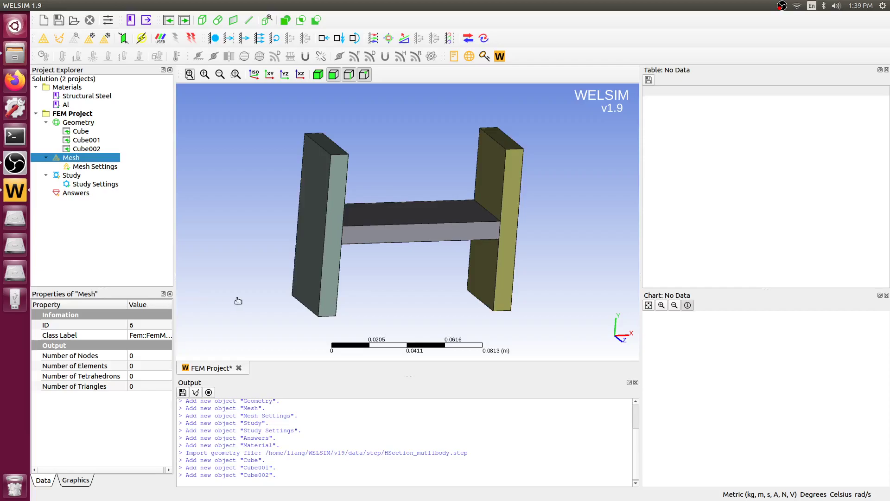
click(108, 170)
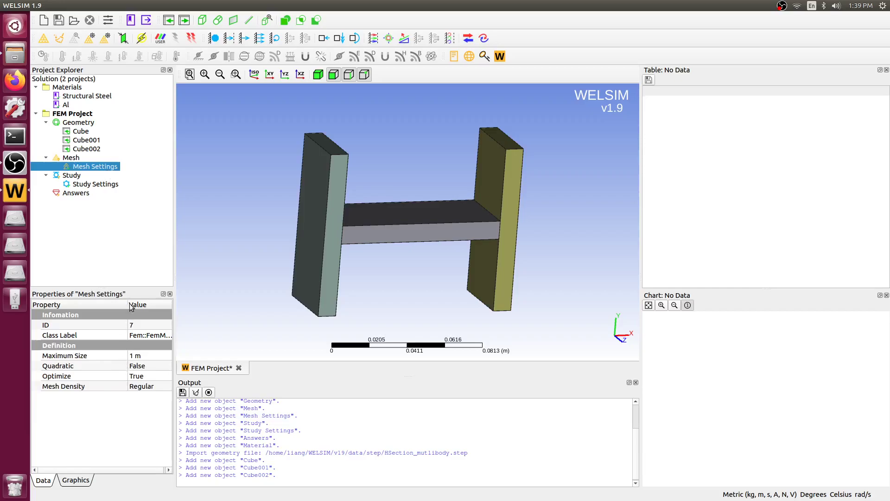
drag(128, 305, 97, 306)
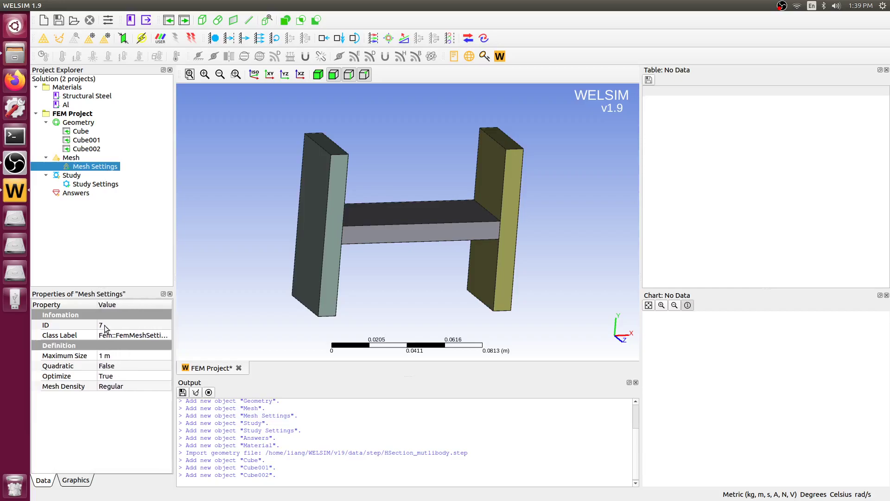
click(115, 355)
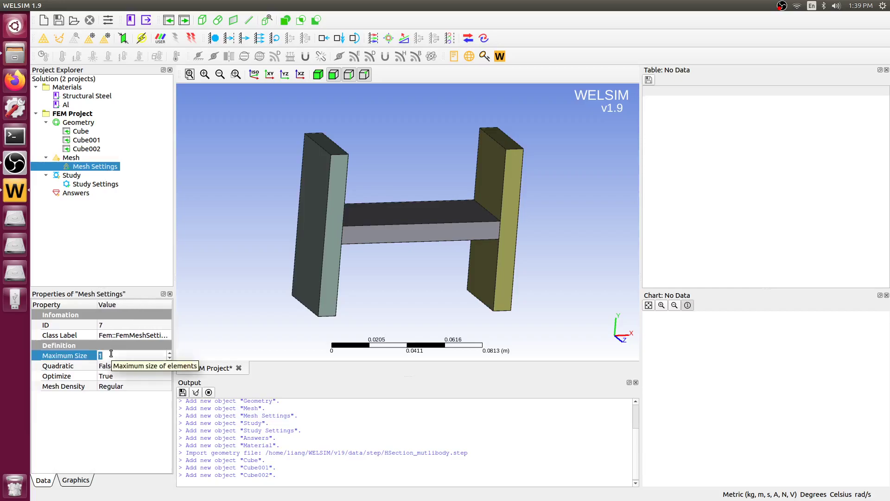
text(0.01)
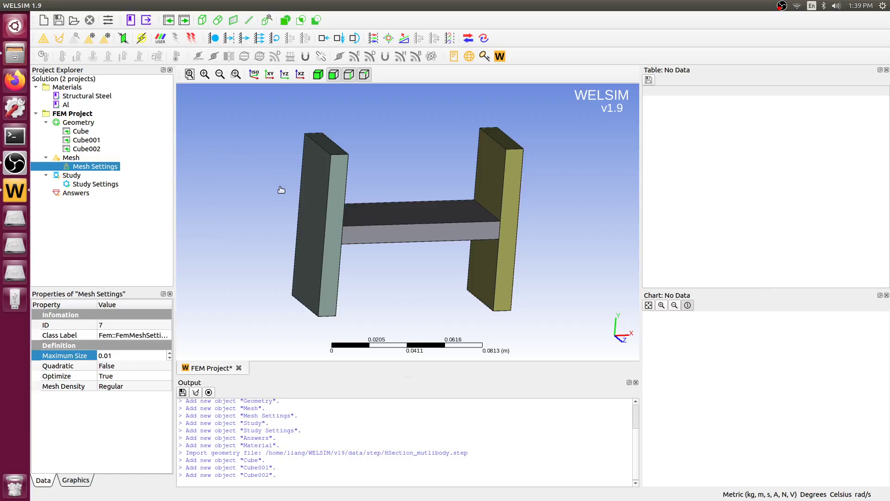
- Add a Mesh Method scoped to the left upright body using body selection
mouse_move(542, 252)
middle_down()
mouse_move(505, 248)
mouse_move(544, 254)
mouse_move(527, 255)
middle_up()
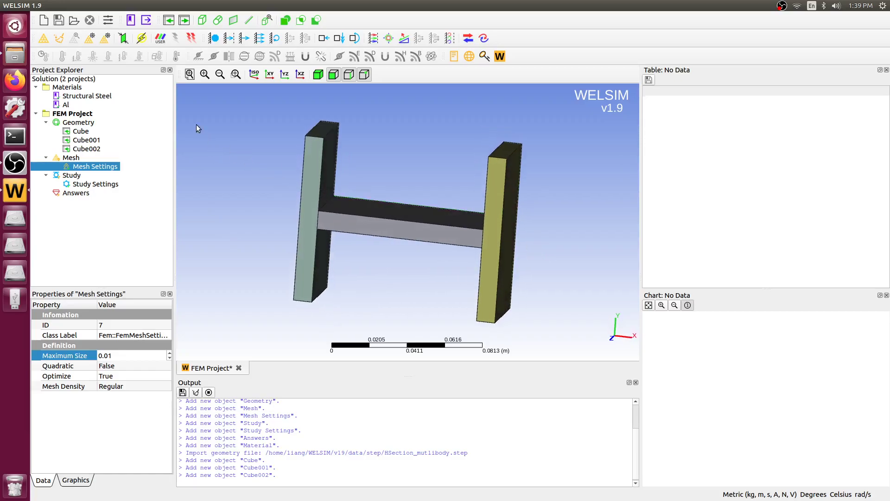
click(91, 39)
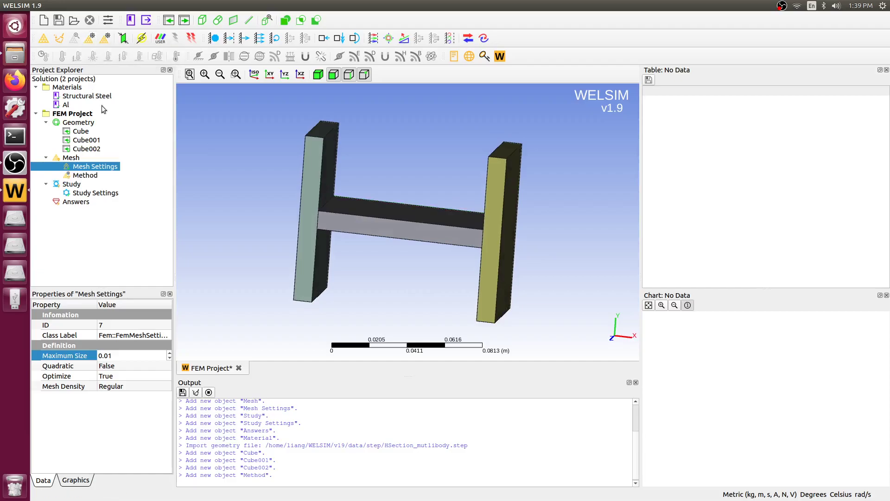
click(96, 175)
middle_drag(260, 206, 273, 206)
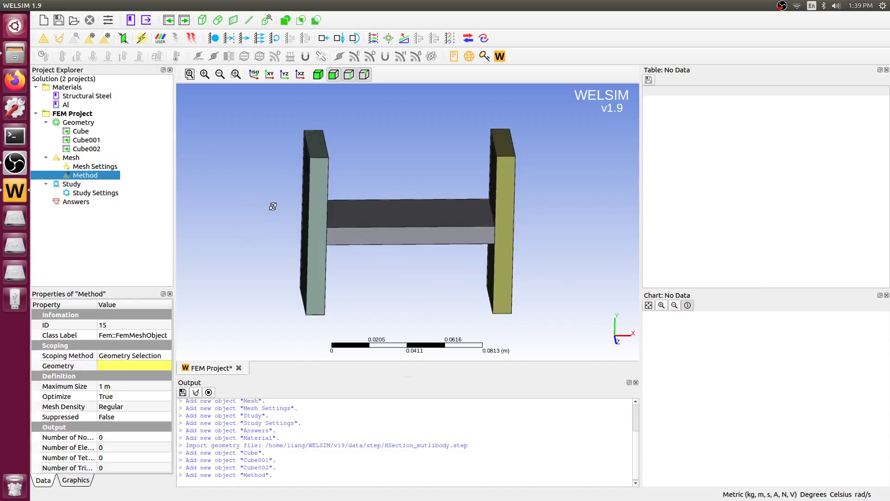
click(322, 168)
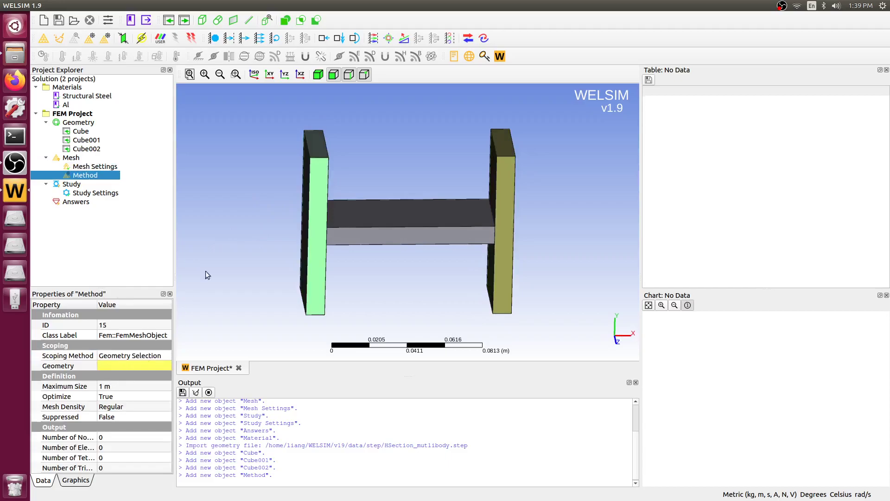
click(258, 181)
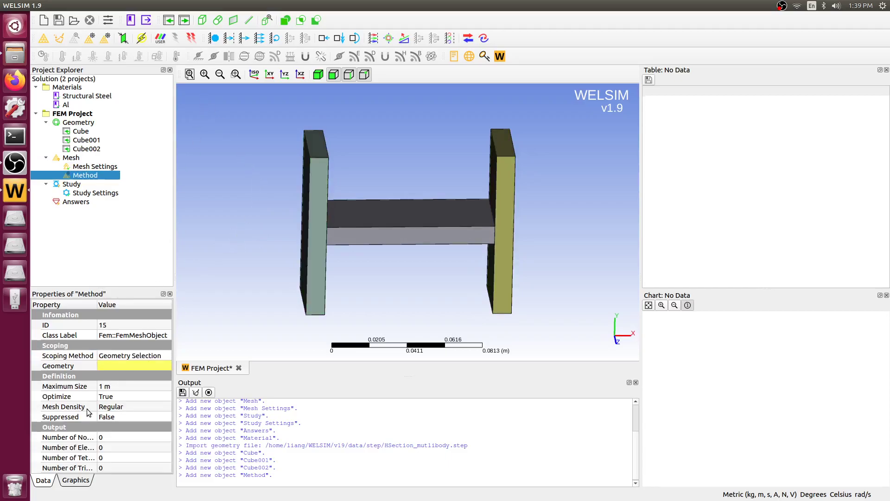
click(112, 365)
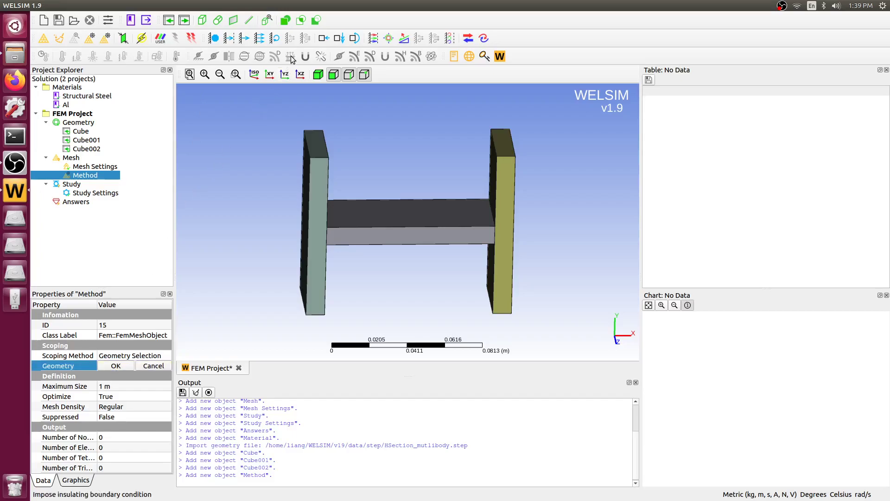
click(318, 74)
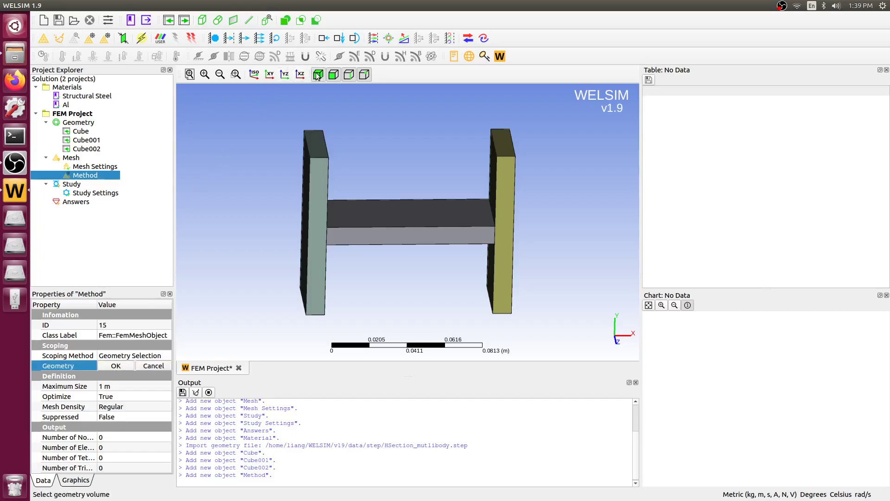
click(316, 173)
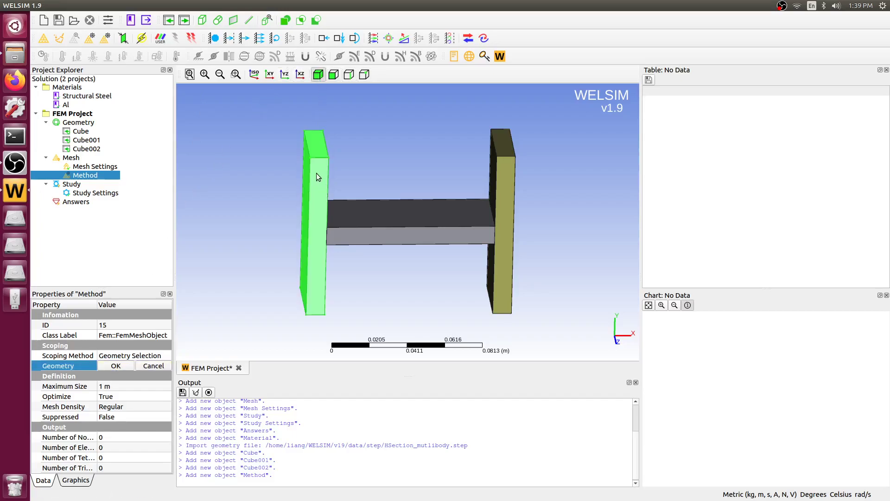
click(116, 366)
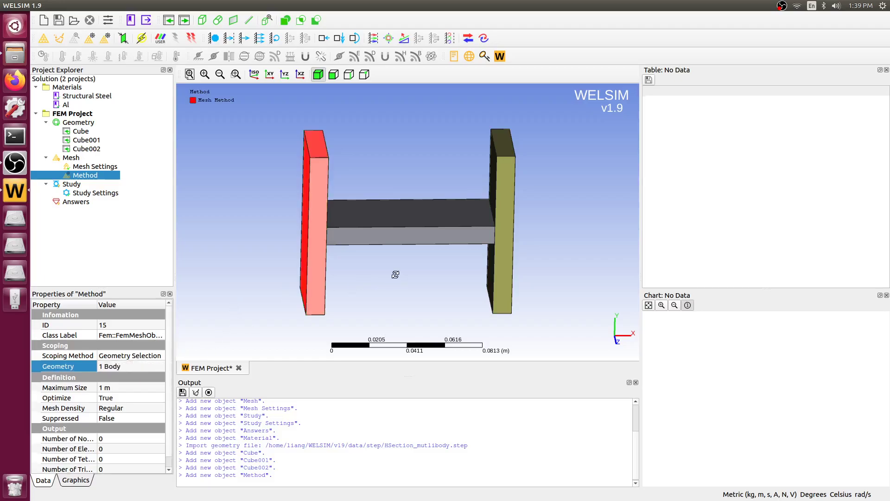
- Set the mesh method's Maximum Size to 0.003 m
drag(394, 273, 454, 274)
click(131, 388)
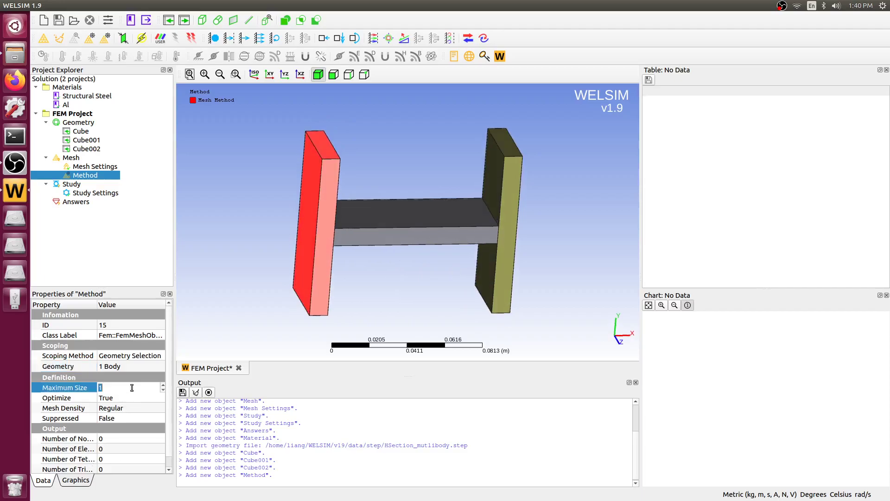
text(0.003)
click(102, 165)
click(110, 174)
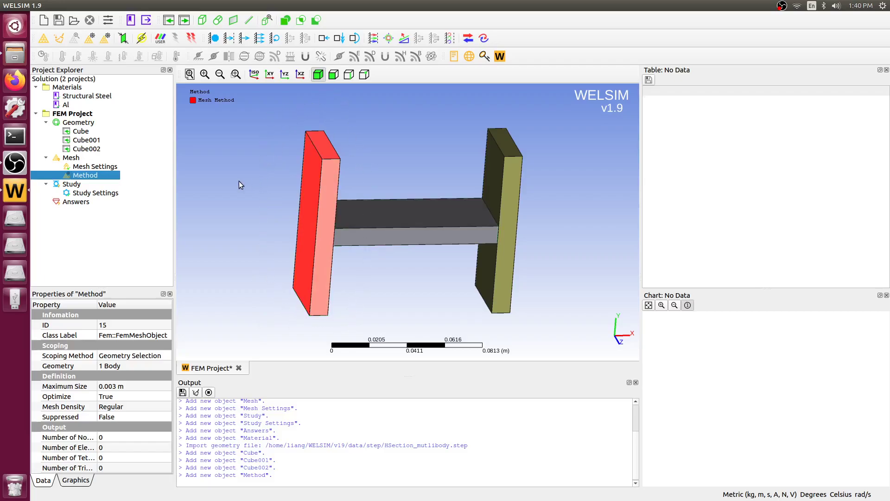
- Generate the mesh (2334 nodes, 9100 elements) and orbit to inspect the finer left upright
click(44, 41)
drag(490, 264, 540, 266)
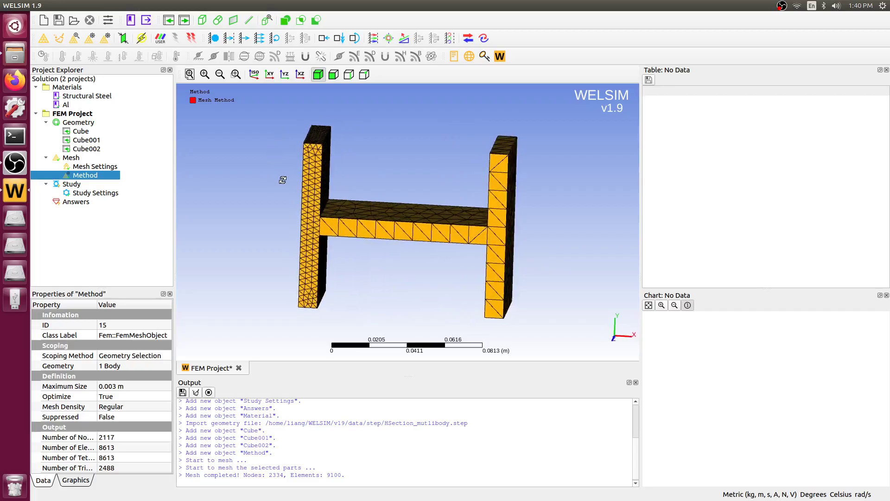
drag(282, 179, 252, 179)
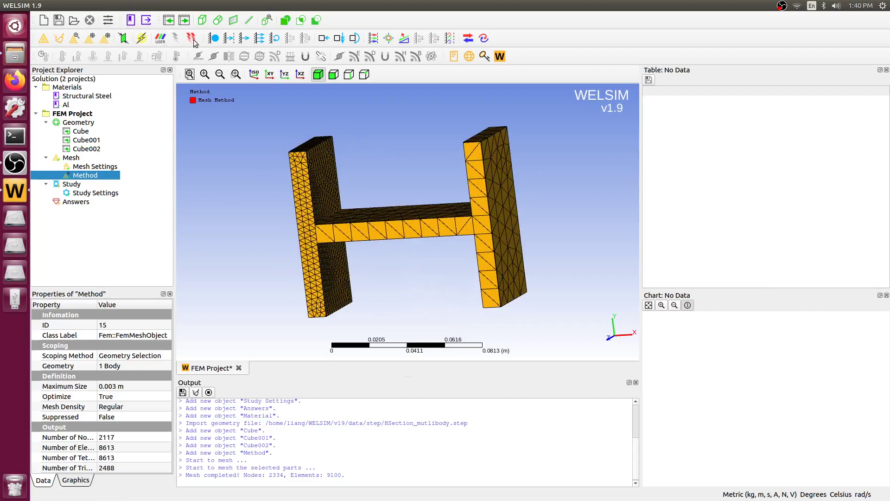
- Add two contact pairs and name them Contact1 and Contact2
click(123, 38)
click(85, 192)
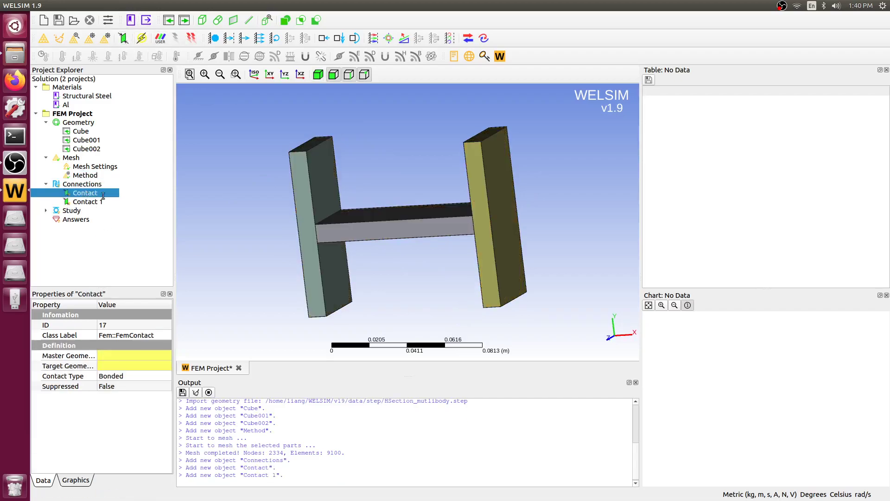
click(103, 195)
click(103, 195)
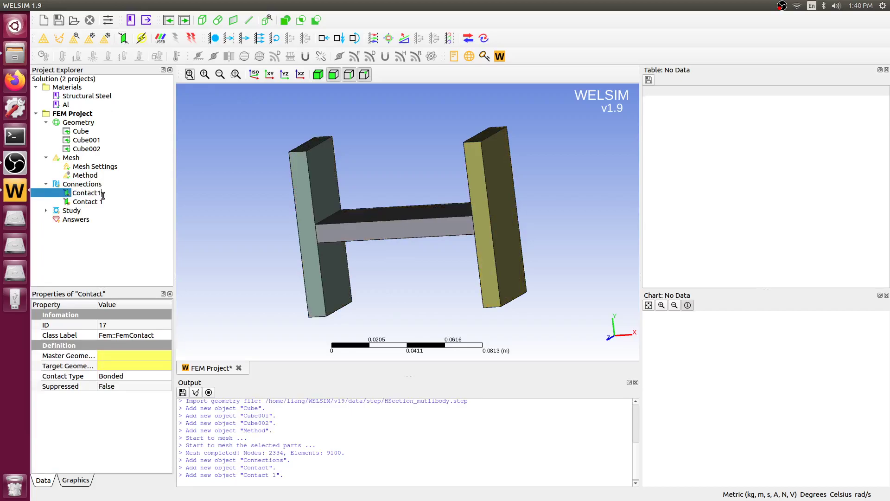
key(Return)
click(104, 201)
click(105, 202)
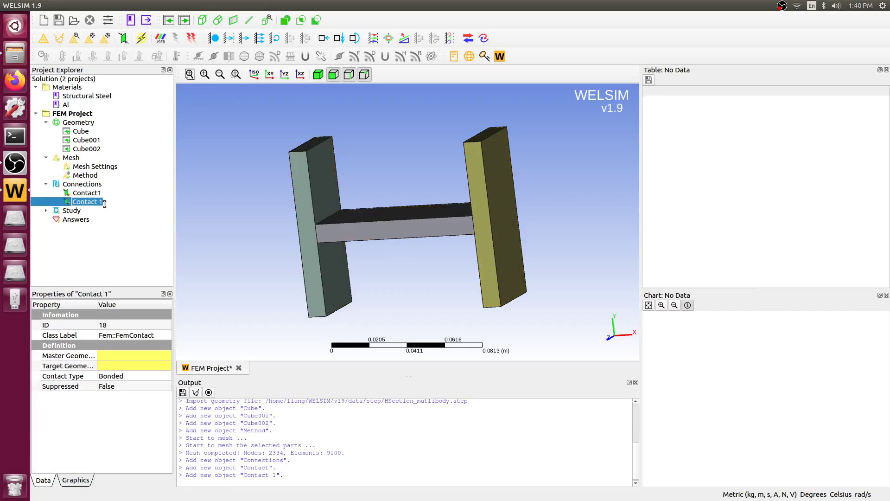
click(106, 203)
text(2)
key(Return)
- Set the left and right uprights' inner faces as Contact1 and Contact2 master geometry
drag(232, 218, 248, 198)
drag(392, 277, 419, 281)
click(111, 192)
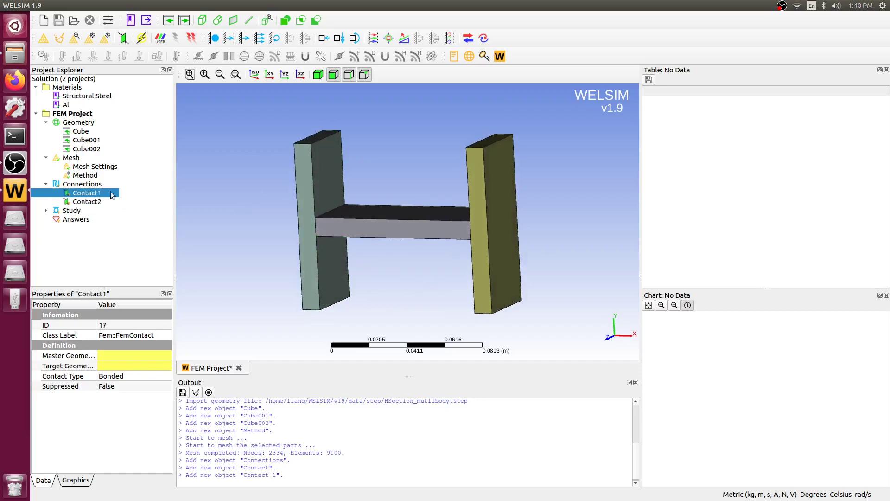
click(321, 187)
click(121, 356)
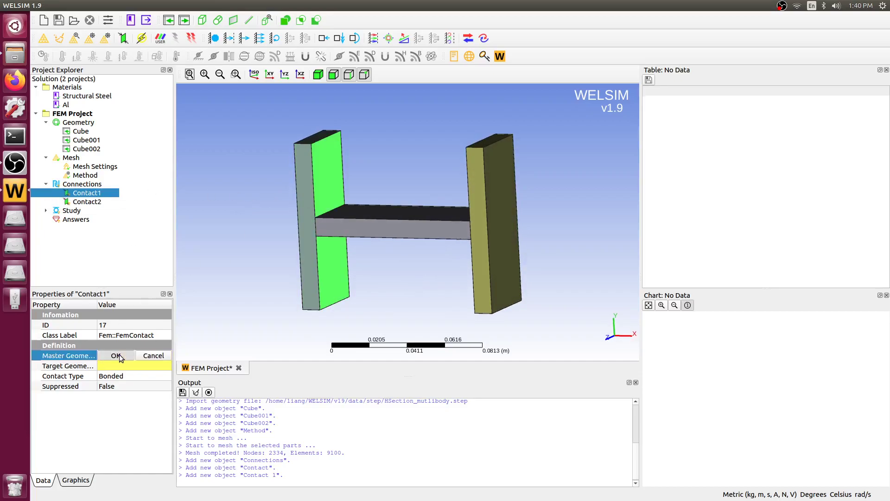
click(122, 356)
click(96, 201)
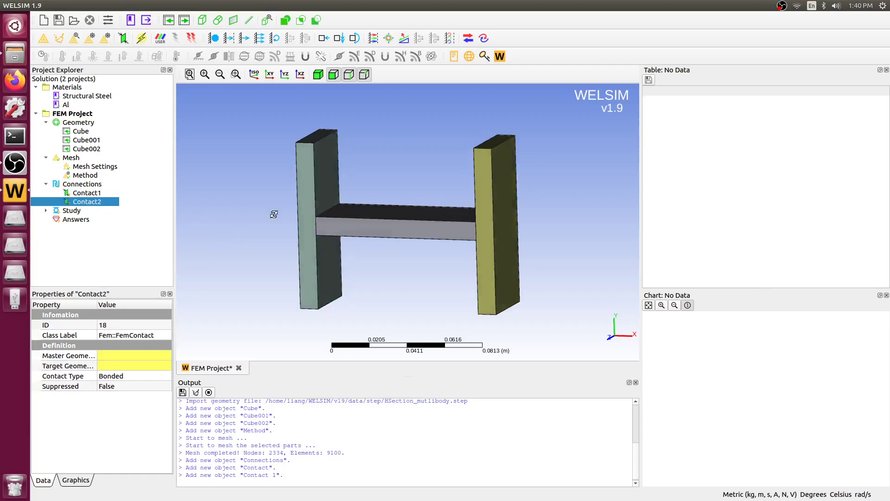
drag(272, 212, 323, 223)
click(482, 164)
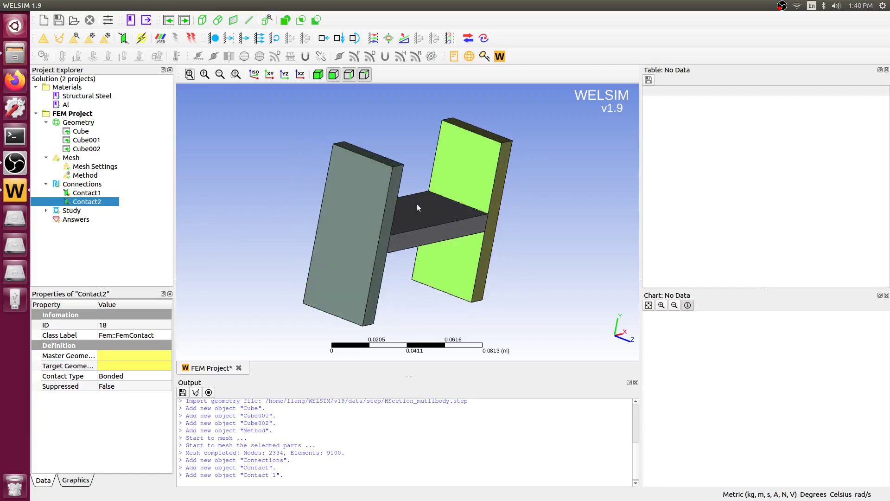
click(129, 354)
click(122, 355)
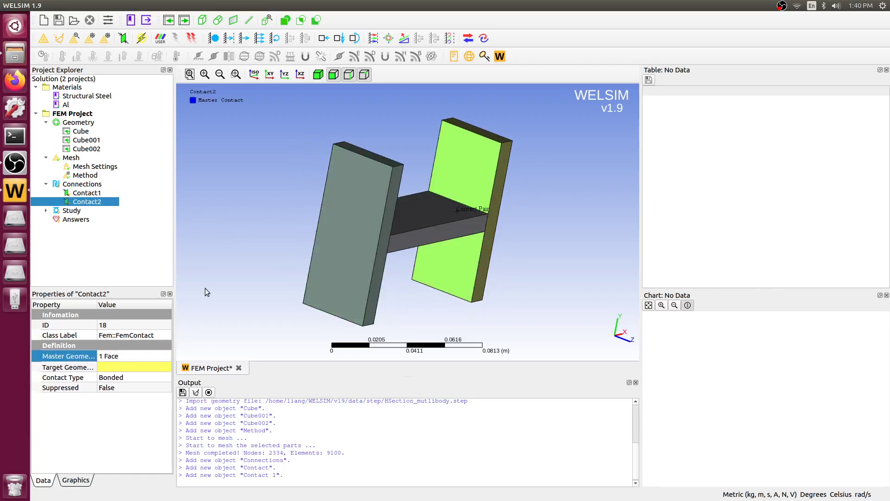
- Set the middle bar's left and right end faces as Contact1 and Contact2 targets
drag(496, 258, 397, 252)
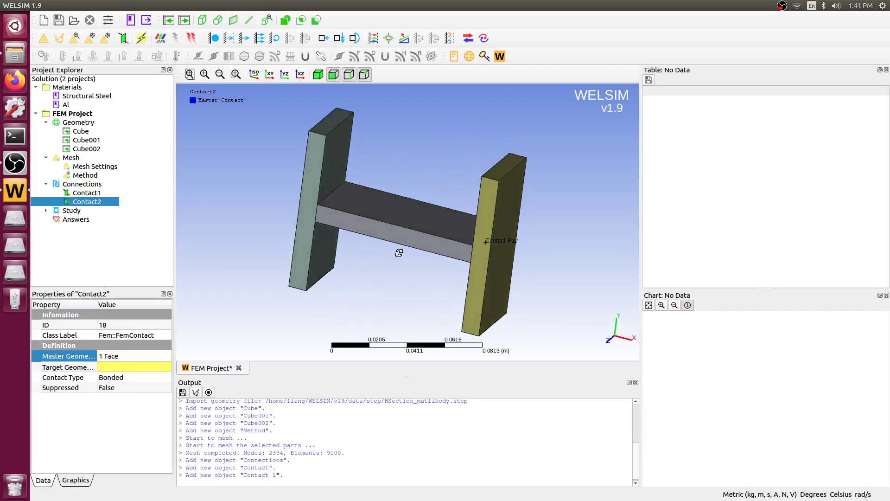
drag(344, 211, 463, 290)
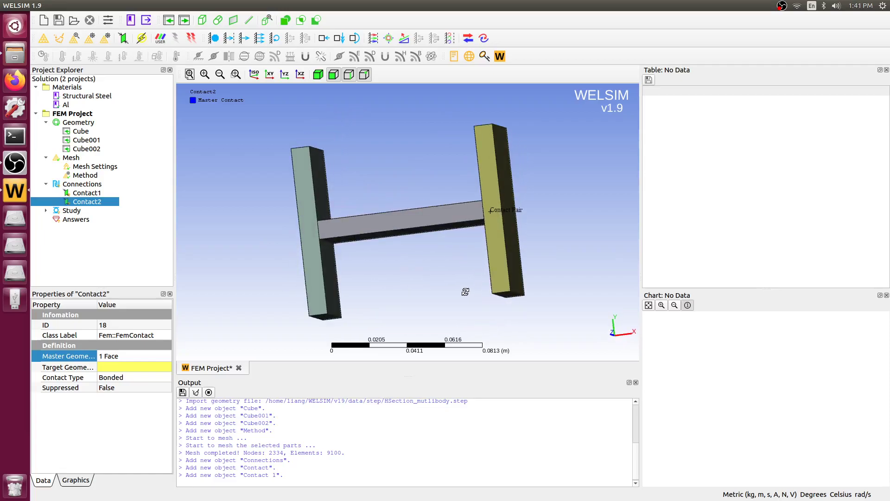
drag(349, 246, 402, 266)
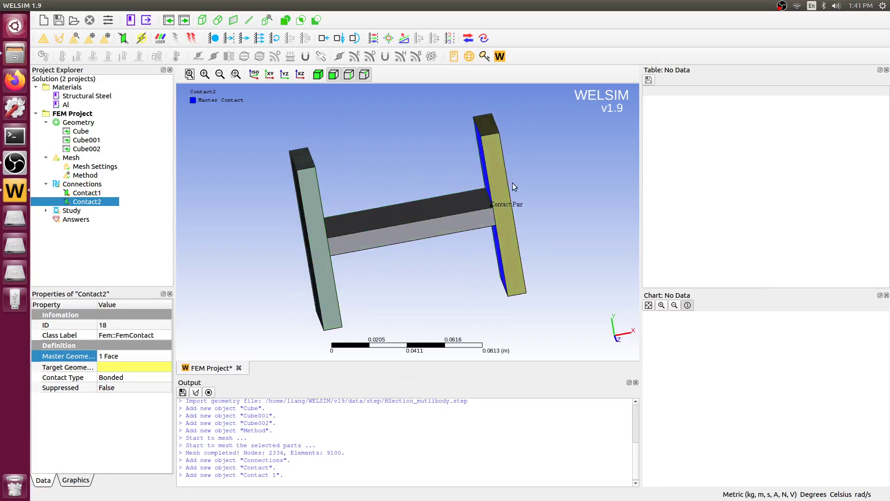
drag(292, 207, 300, 200)
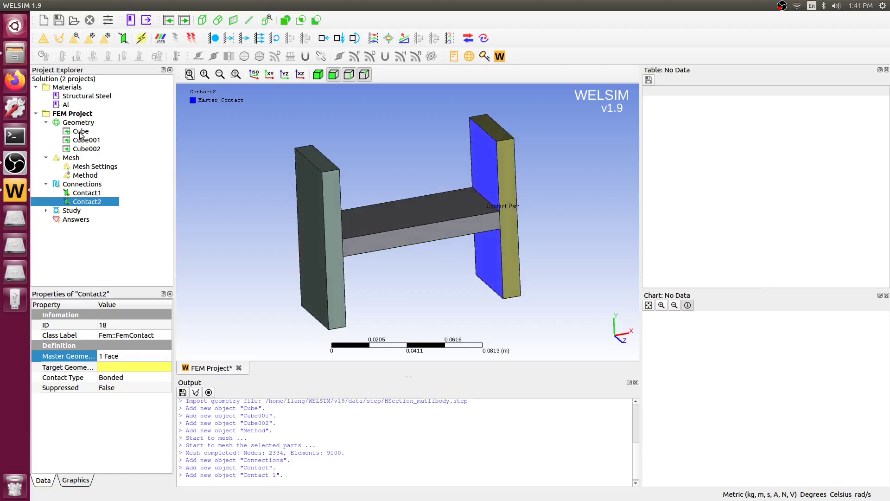
click(80, 130)
click(86, 139)
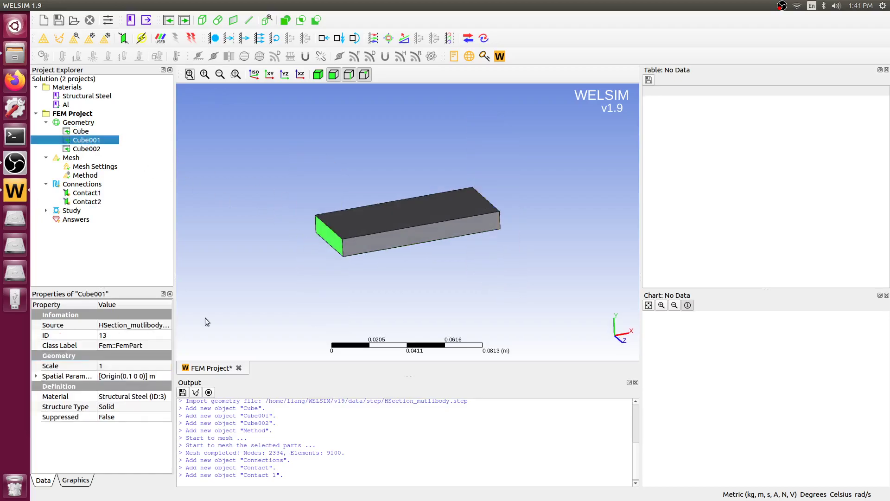
click(88, 193)
click(102, 365)
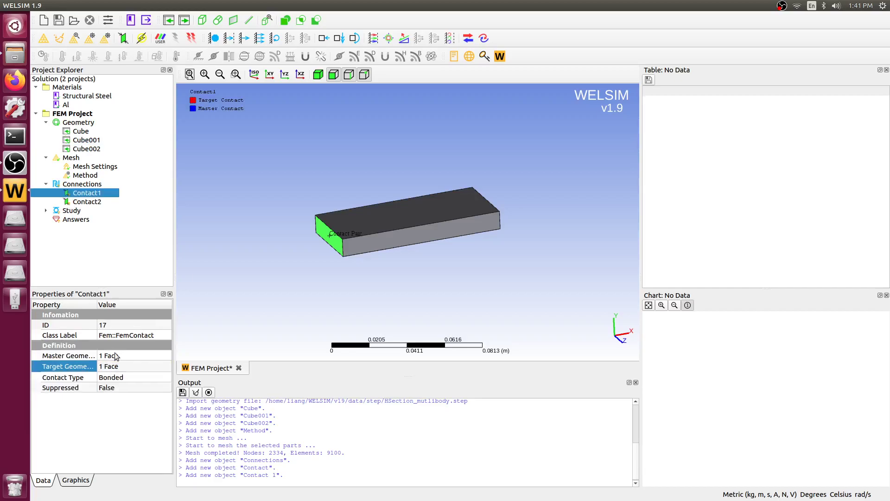
click(92, 201)
drag(556, 227, 455, 227)
click(118, 365)
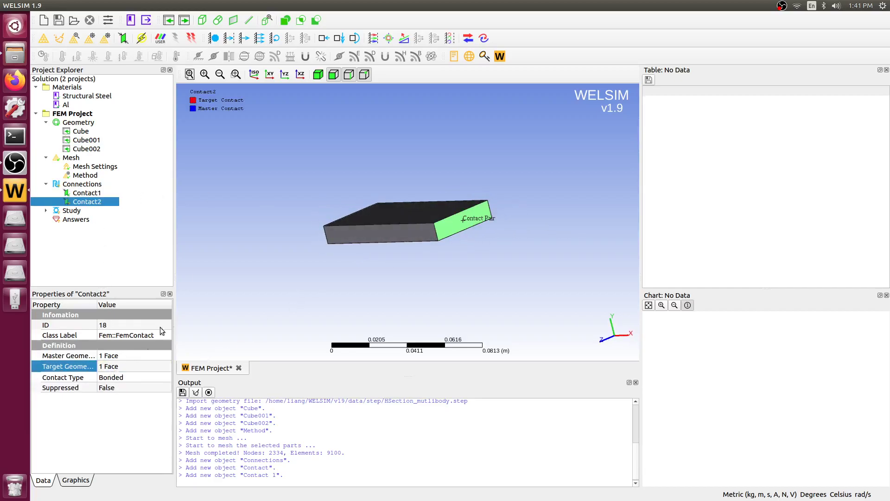
click(81, 132)
click(85, 142)
drag(223, 211, 286, 213)
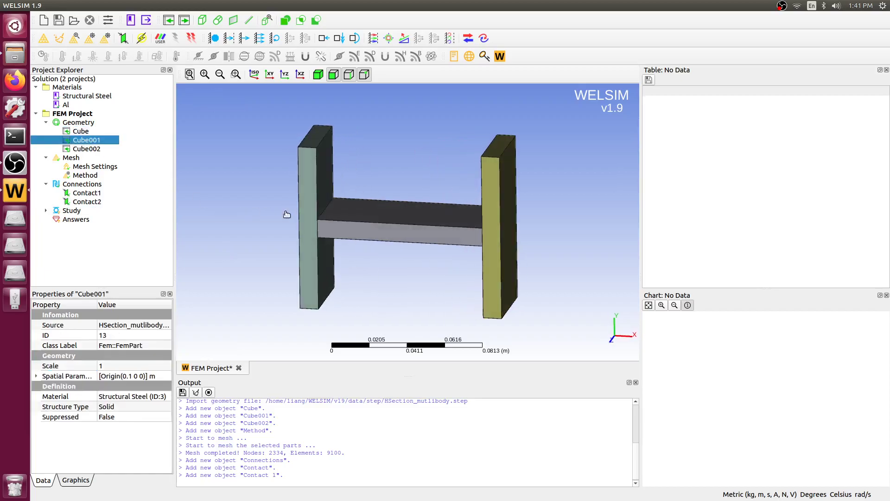
- Review the contact type options for Contact2 and leave it as Bonded
click(85, 201)
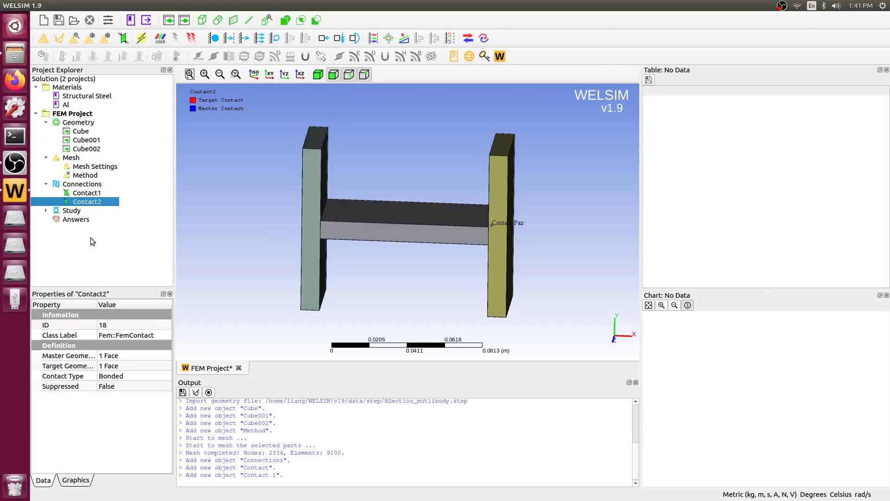
click(165, 376)
click(165, 375)
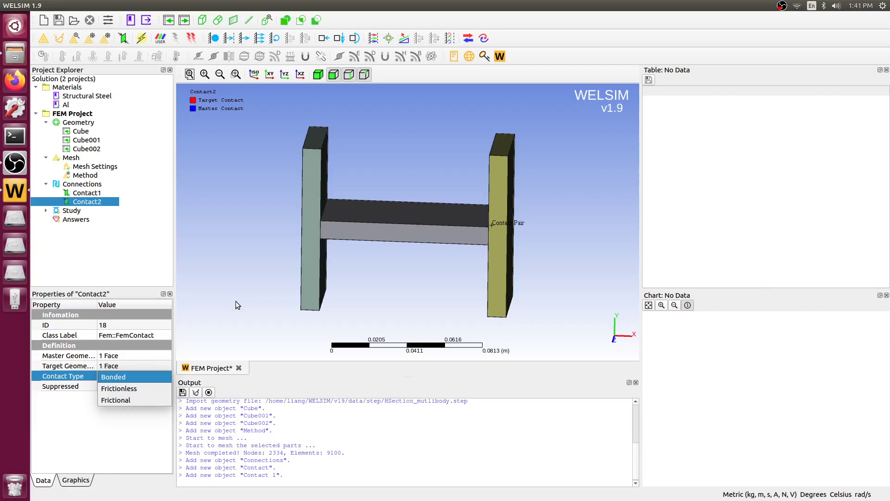
- Add a fixed Constraint and a Force, and assign the left plate's bottom end face to the Constraint
click(205, 213)
drag(237, 231, 215, 221)
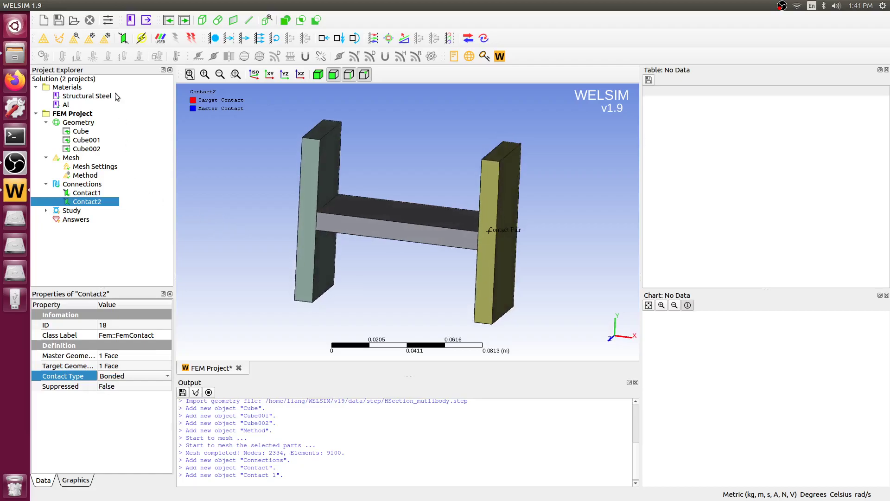
click(217, 41)
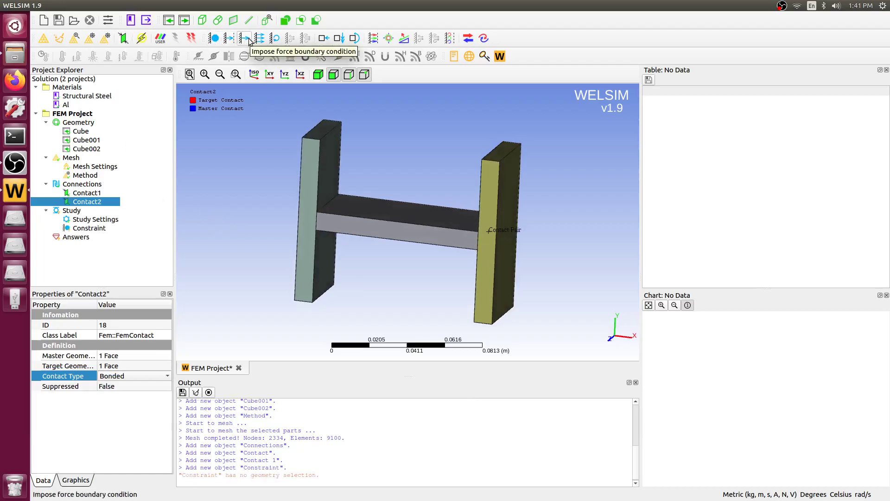
click(248, 38)
click(89, 227)
drag(366, 329, 369, 276)
click(307, 287)
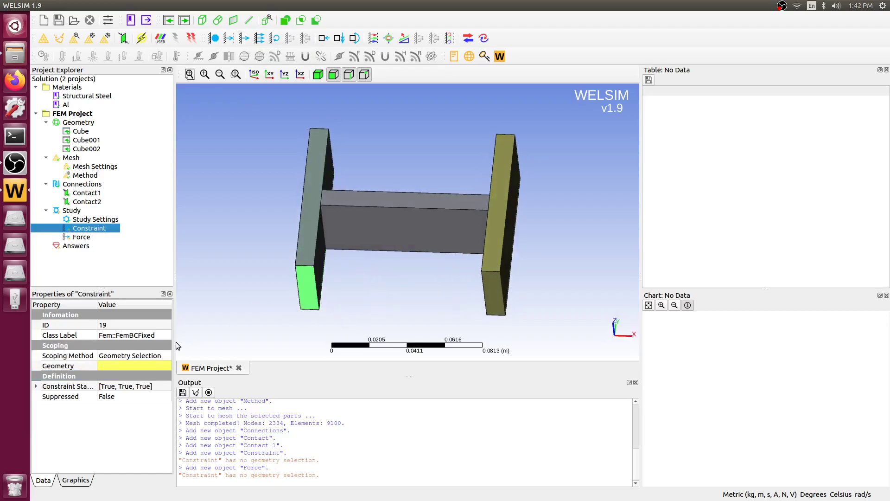
click(120, 369)
- Apply the Force to the outer face of the right plate
click(93, 237)
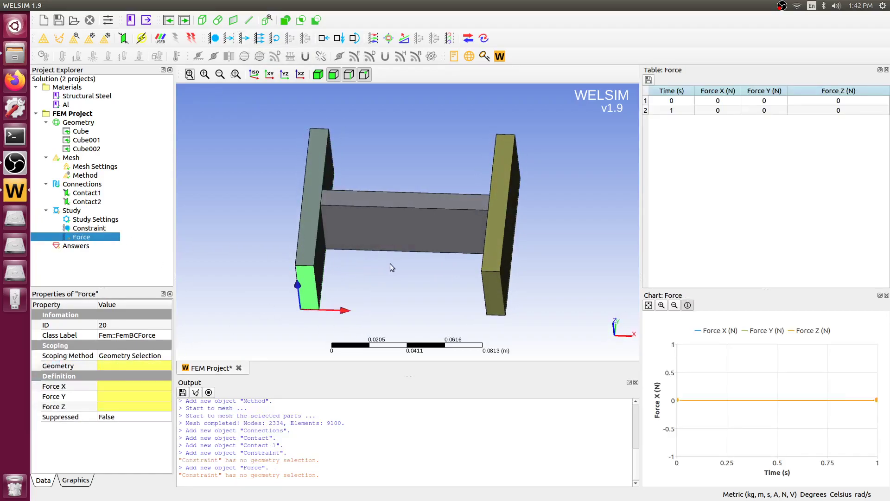
drag(391, 268, 477, 254)
click(502, 228)
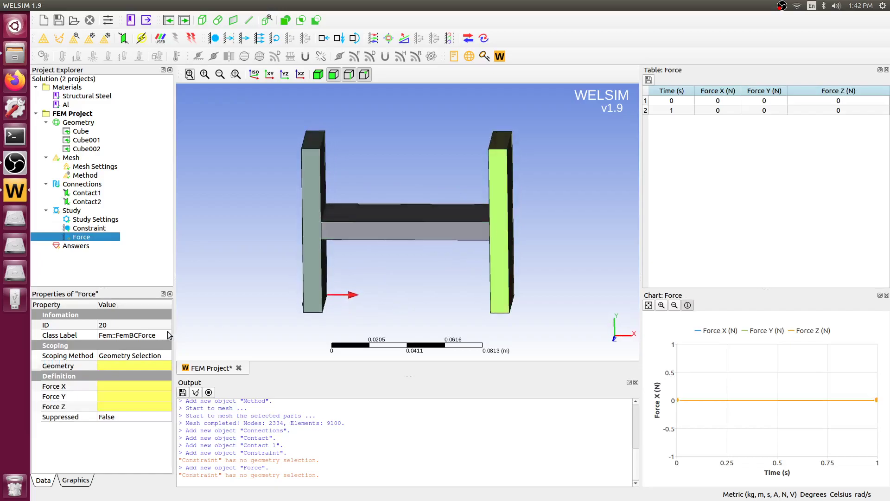
click(115, 370)
click(115, 367)
mouse_move(216, 273)
mouse_down()
mouse_move(247, 273)
mouse_move(234, 245)
mouse_move(218, 268)
mouse_up()
- Set the Force to -1000 N in Z and 0 N in Y
click(112, 407)
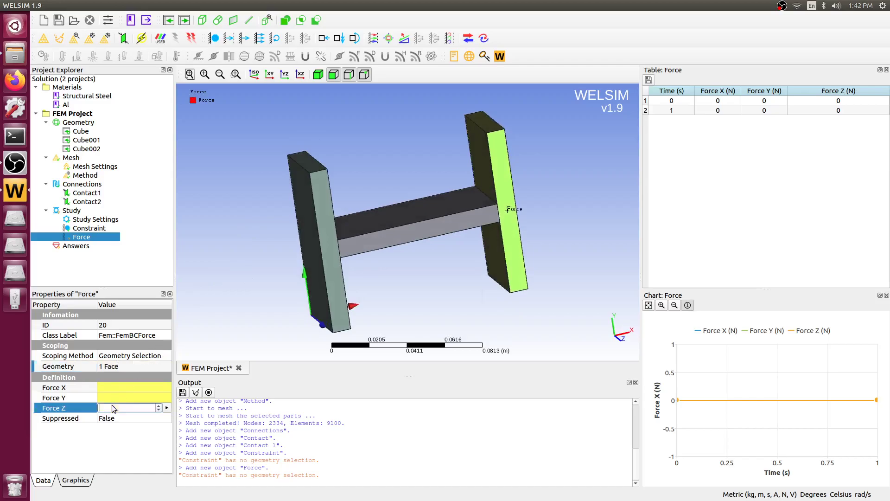
text(-1000)
key(Return)
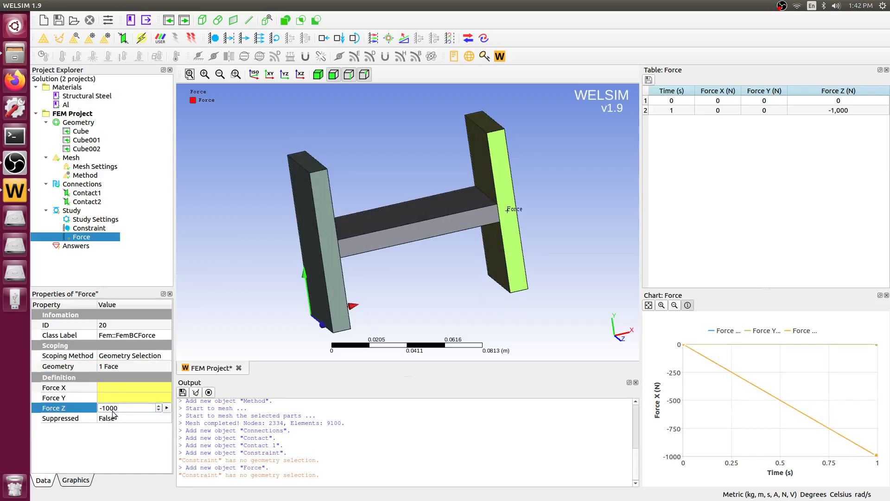
click(114, 398)
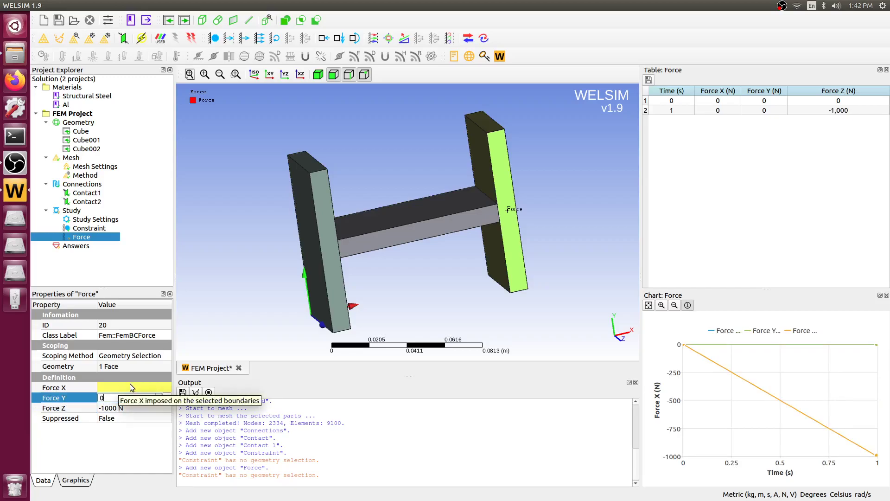
click(130, 387)
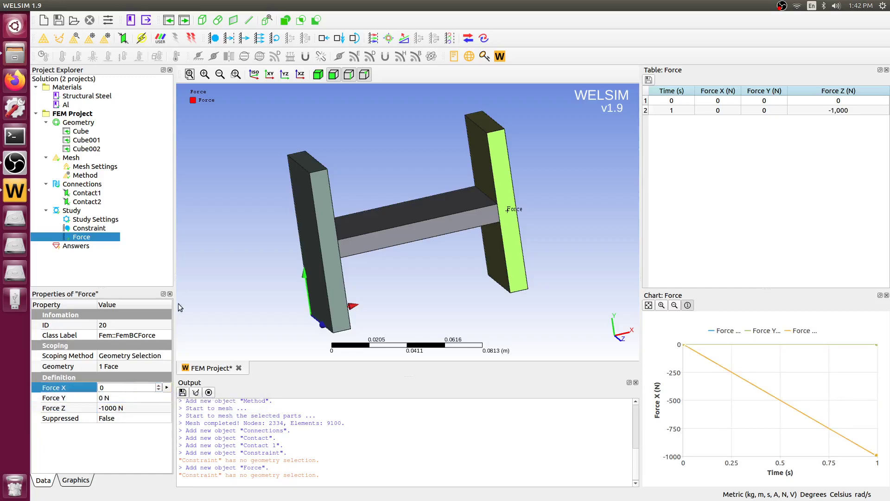
- Solve the model, then add Deformation, Stress and Strain results
click(142, 38)
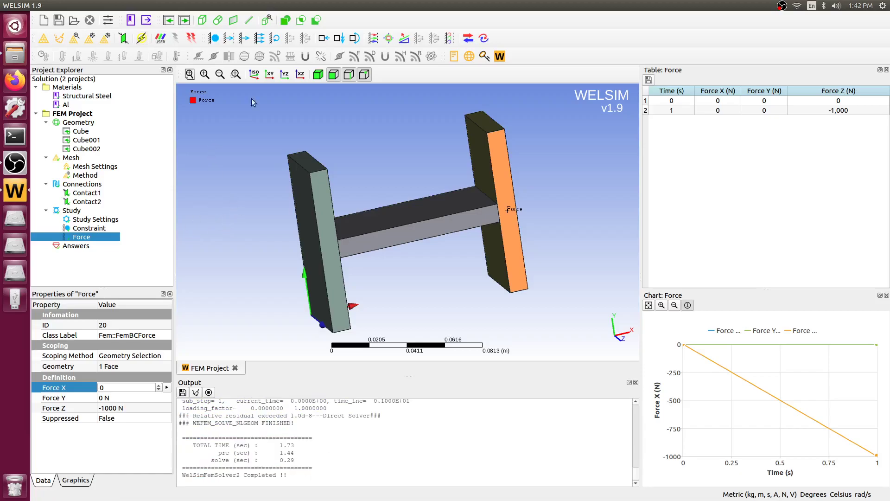
click(373, 38)
click(389, 38)
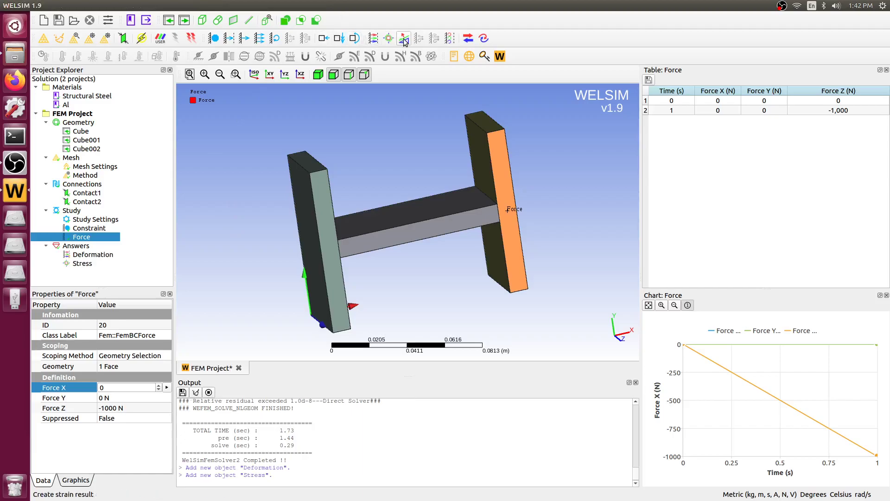
click(404, 39)
click(110, 264)
- Change the Deformation result to Deformation Z and evaluate its contour (-0.0003949 to 1.0892e-5 m)
click(110, 255)
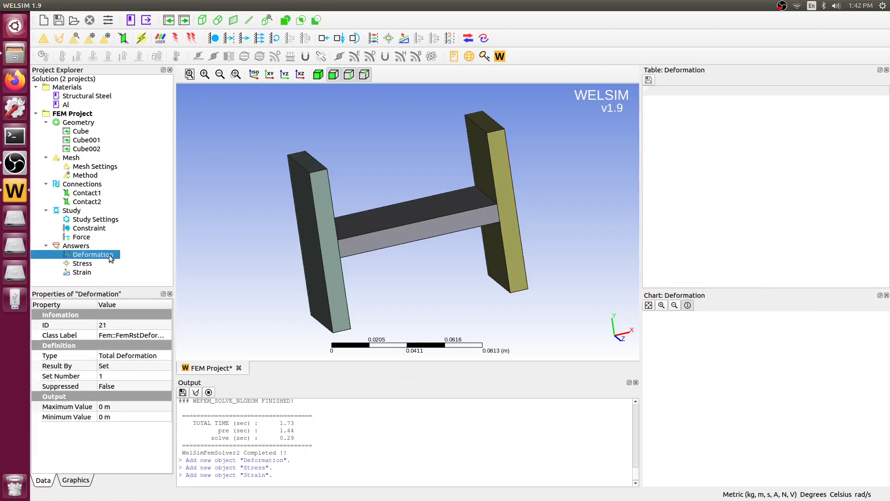
click(157, 357)
click(168, 355)
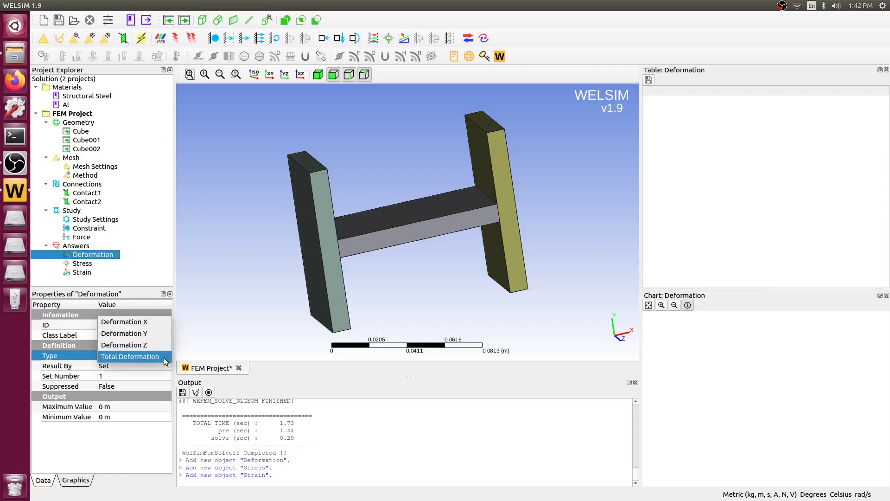
click(154, 344)
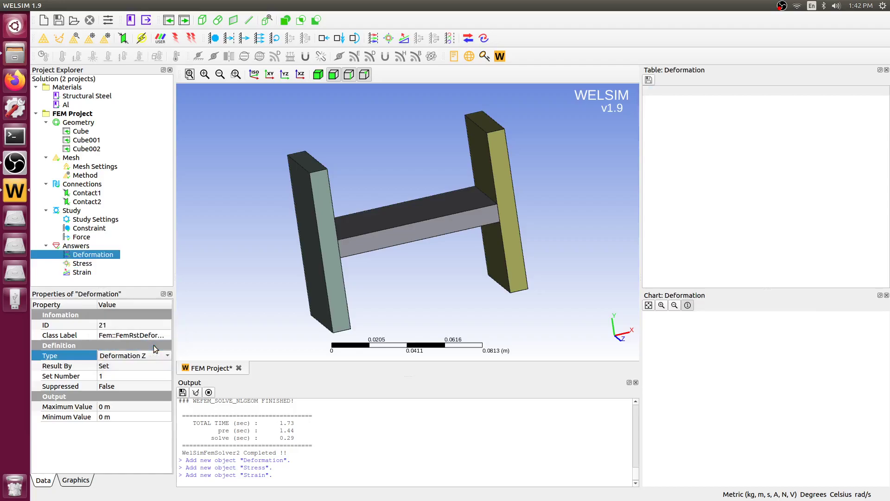
click(106, 254)
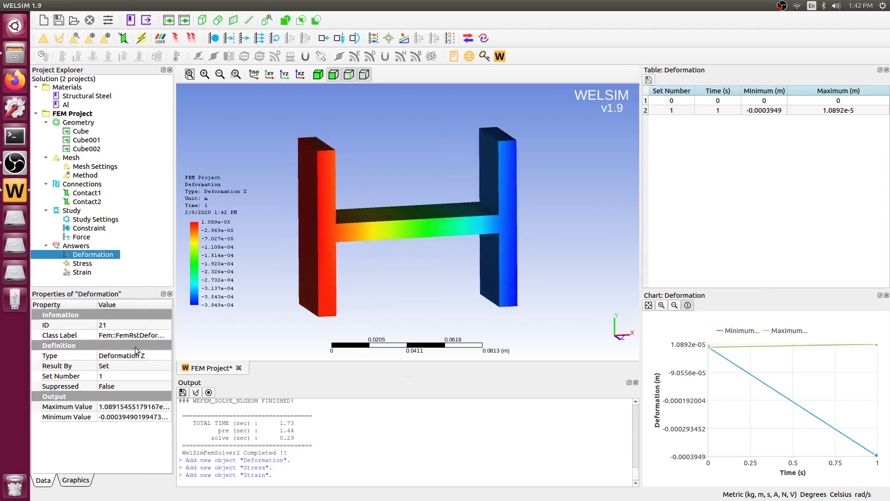
click(86, 263)
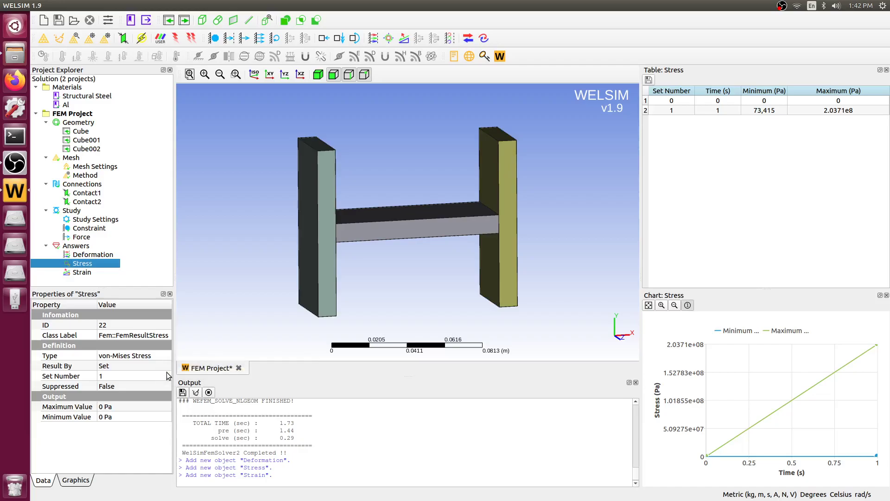
- View the von-Mises stress contour, switch Strain to Normal Strain Z, then redisplay Deformation Z
click(106, 265)
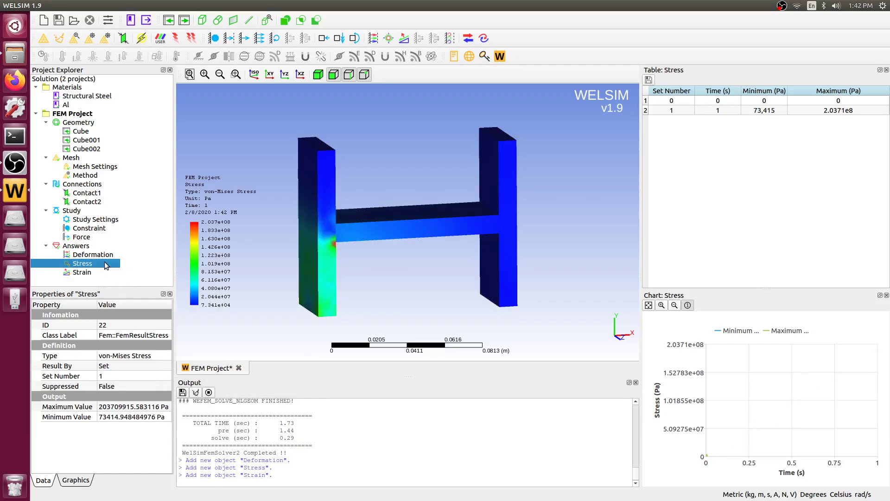
drag(255, 207, 566, 259)
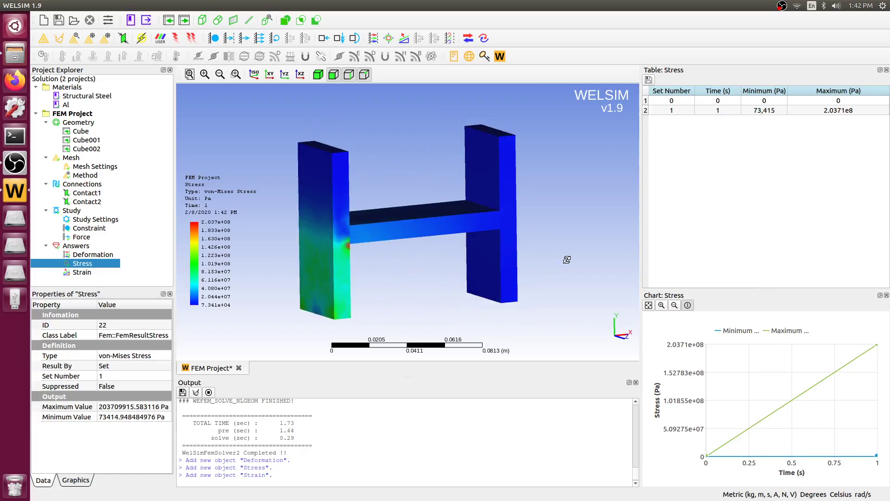
click(81, 272)
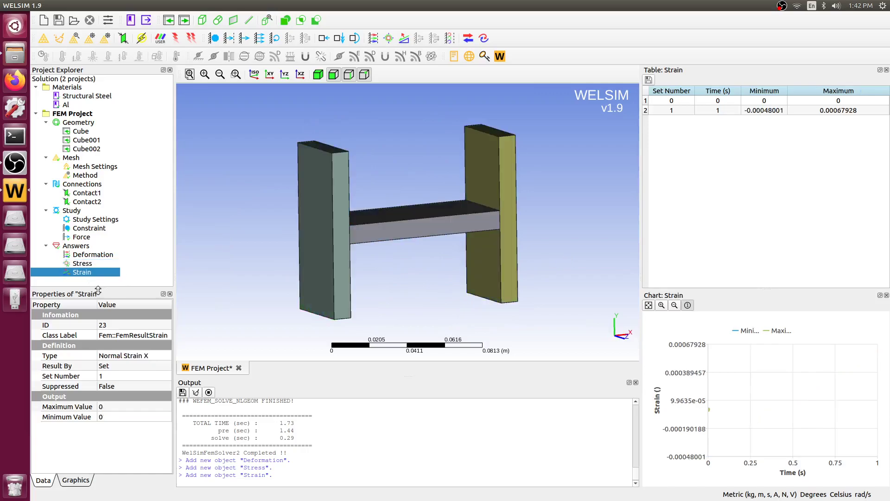
click(157, 355)
click(139, 355)
click(125, 379)
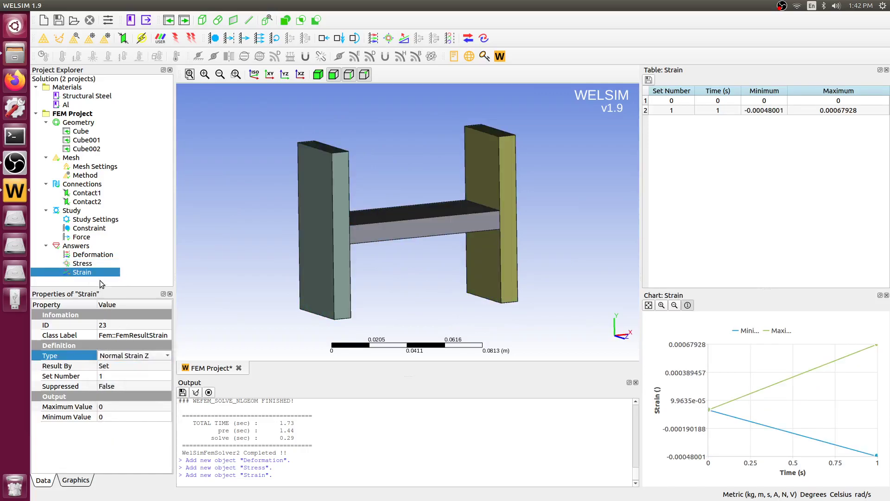
click(74, 264)
click(88, 255)
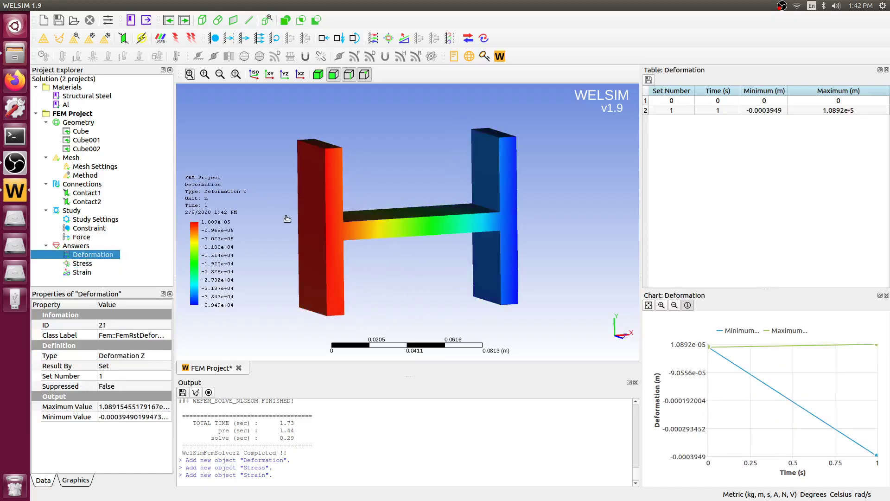